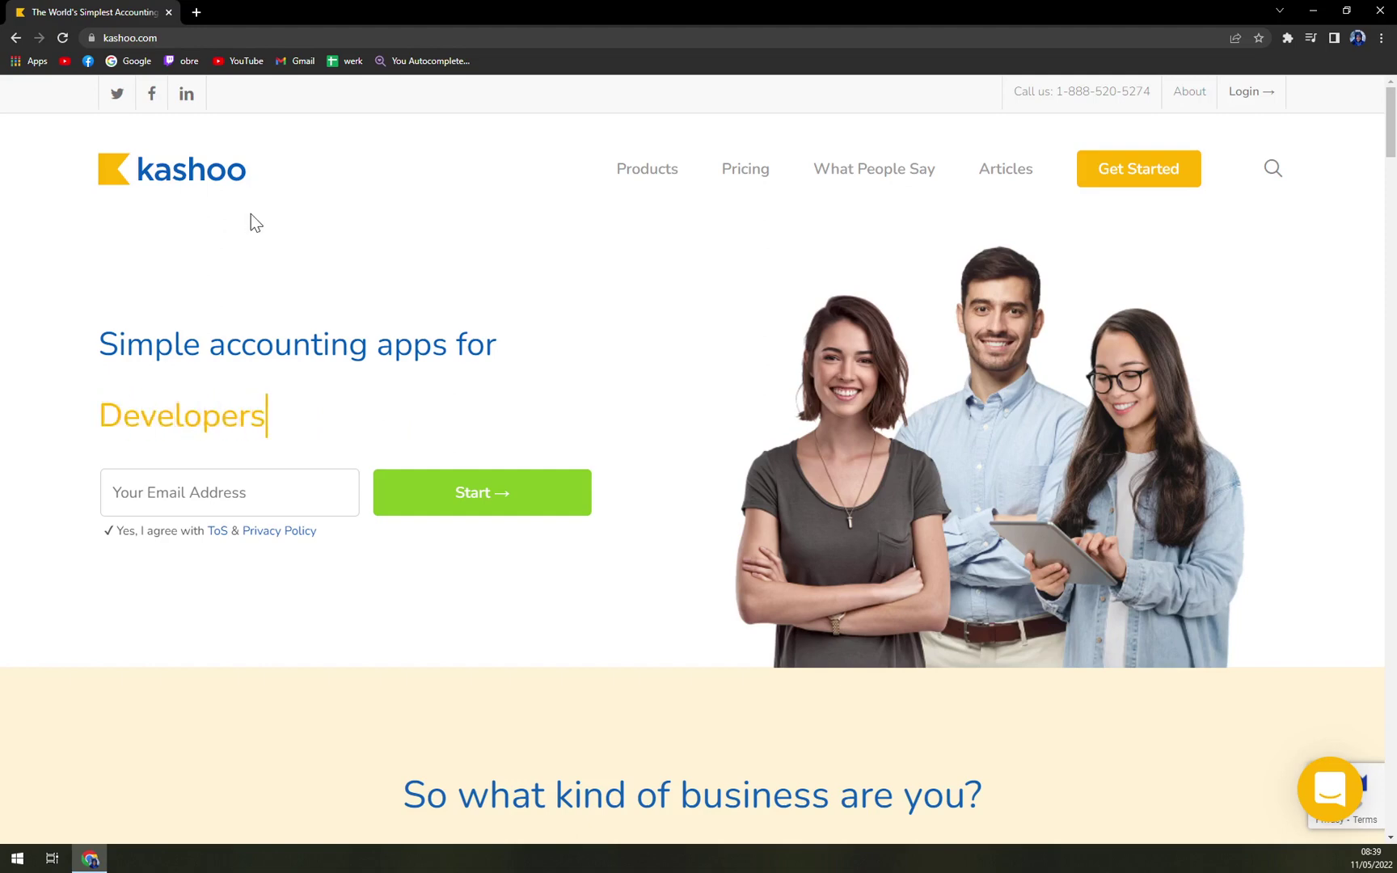
scroll(1019, 451, "down", 3)
scroll(1006, 454, "down", 2)
scroll(1005, 453, "down", 1)
scroll(1005, 453, "down", 4)
scroll(997, 458, "up", 2)
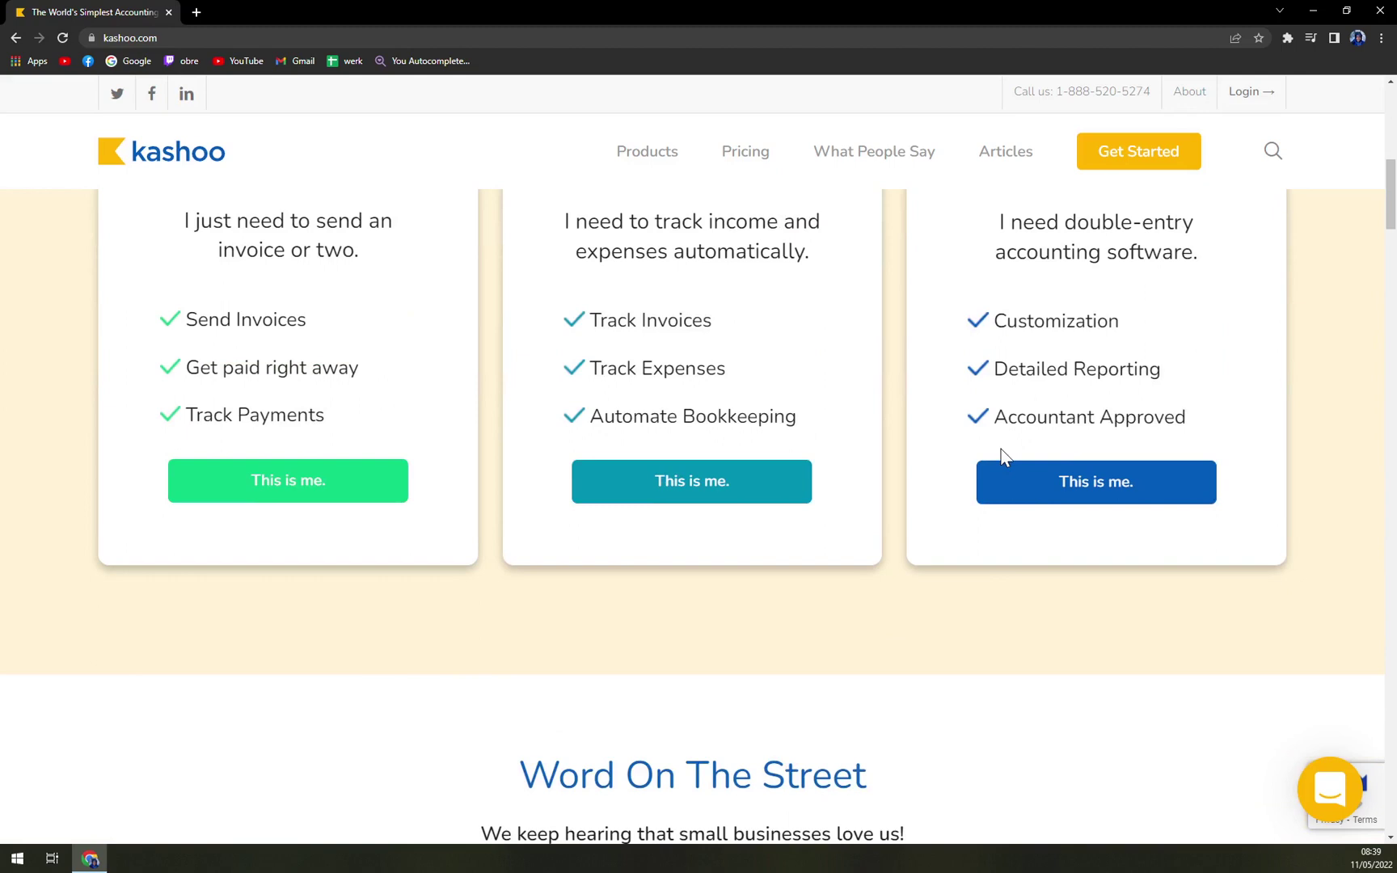
scroll(1005, 454, "up", 1)
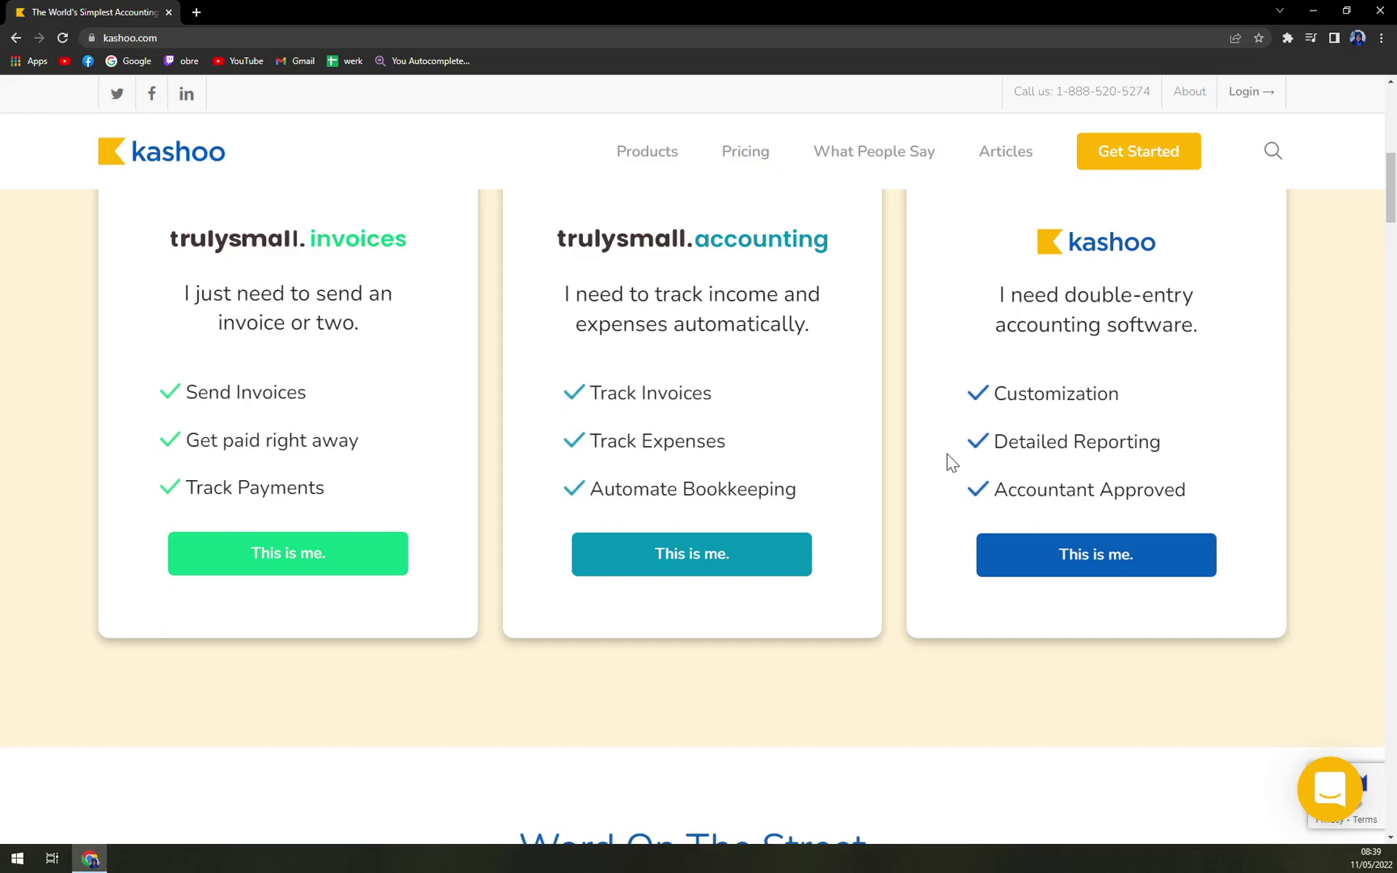
scroll(946, 455, "down", 5)
scroll(946, 458, "up", 5)
scroll(946, 459, "up", 6)
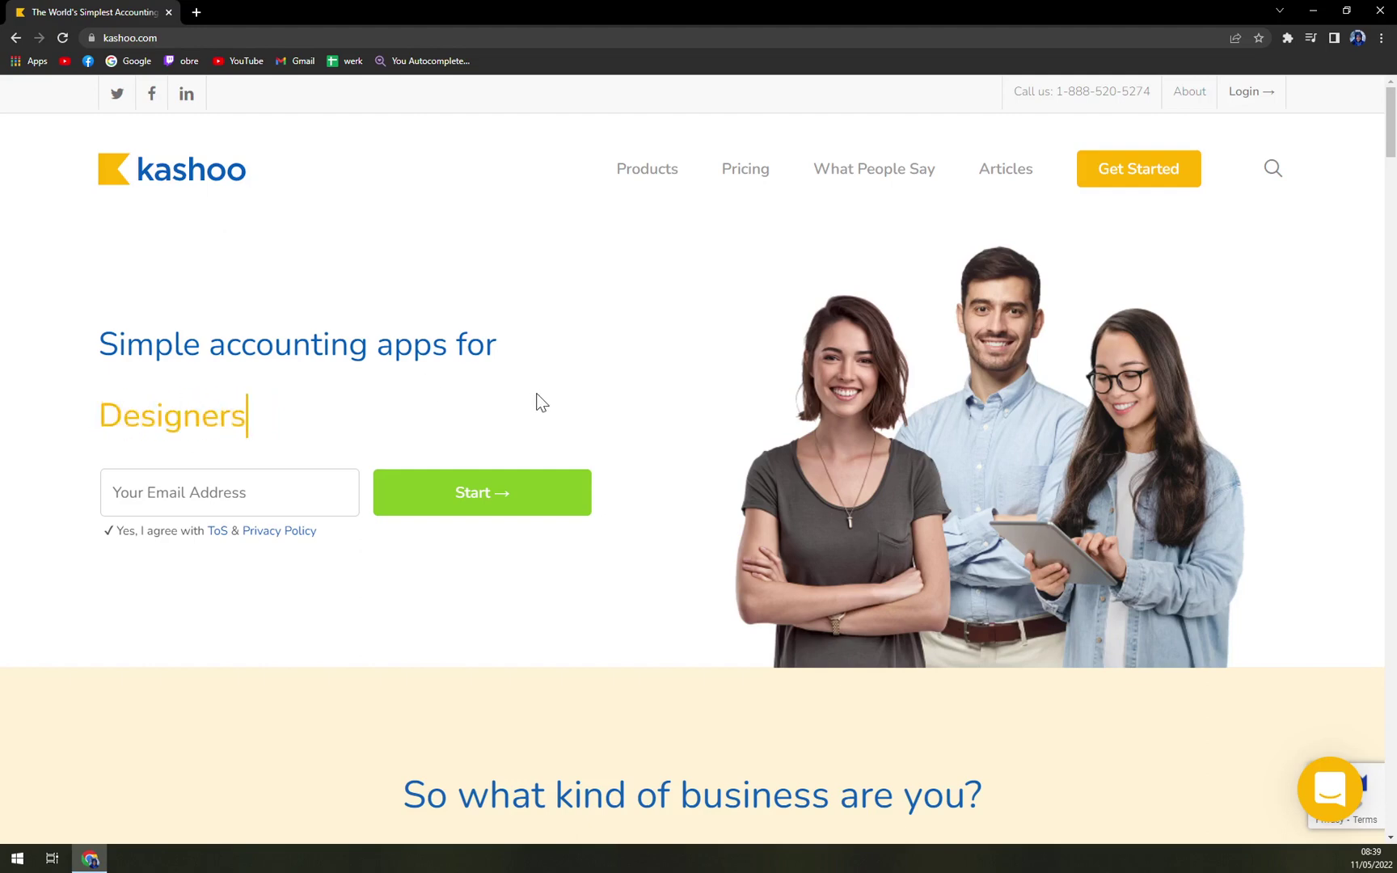
scroll(521, 409, "down", 3)
scroll(498, 385, "up", 3)
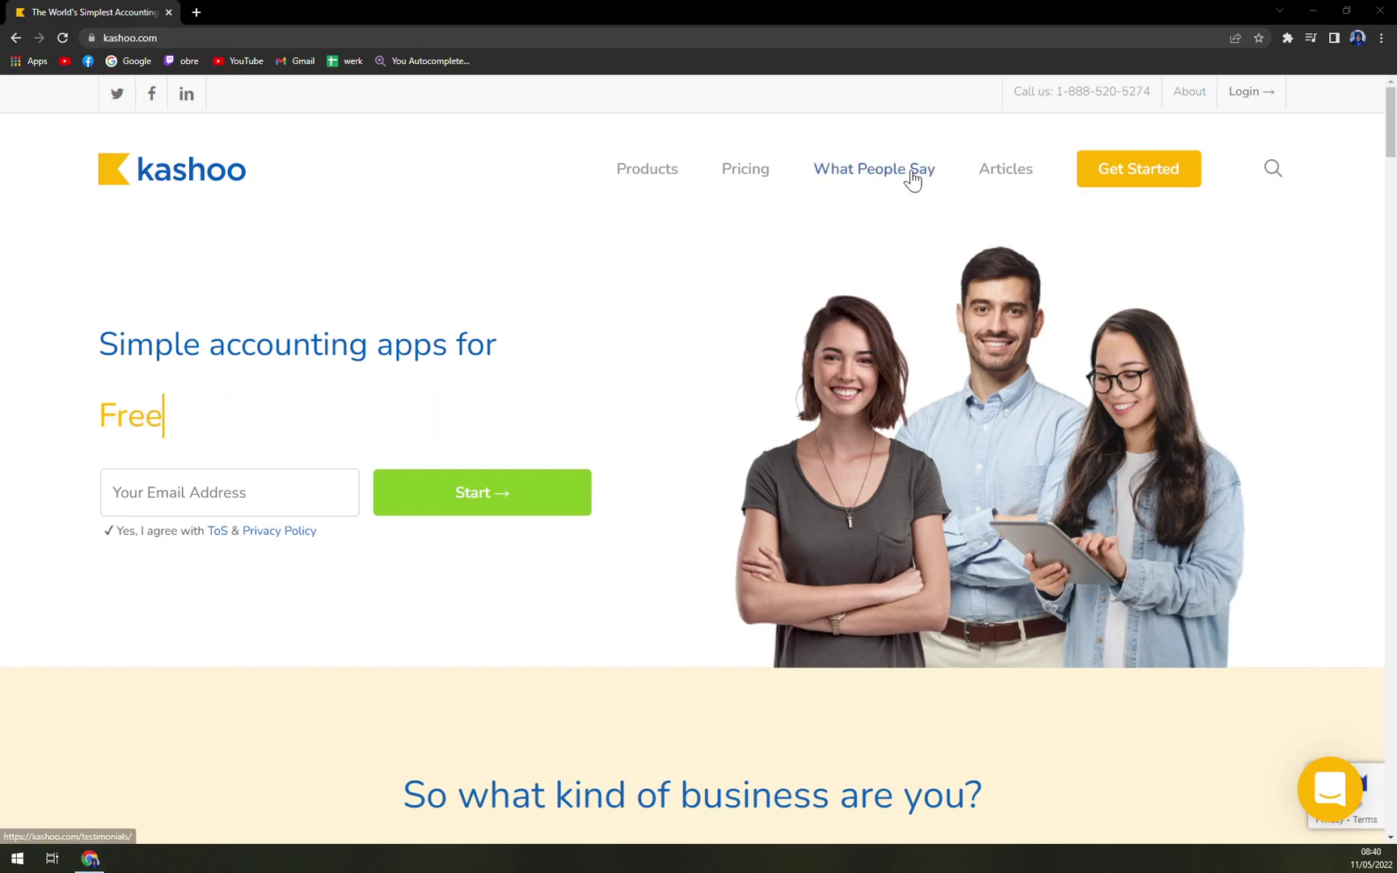
Go to the Pricing page and zoom out to see all three plans.
left_click(764, 177)
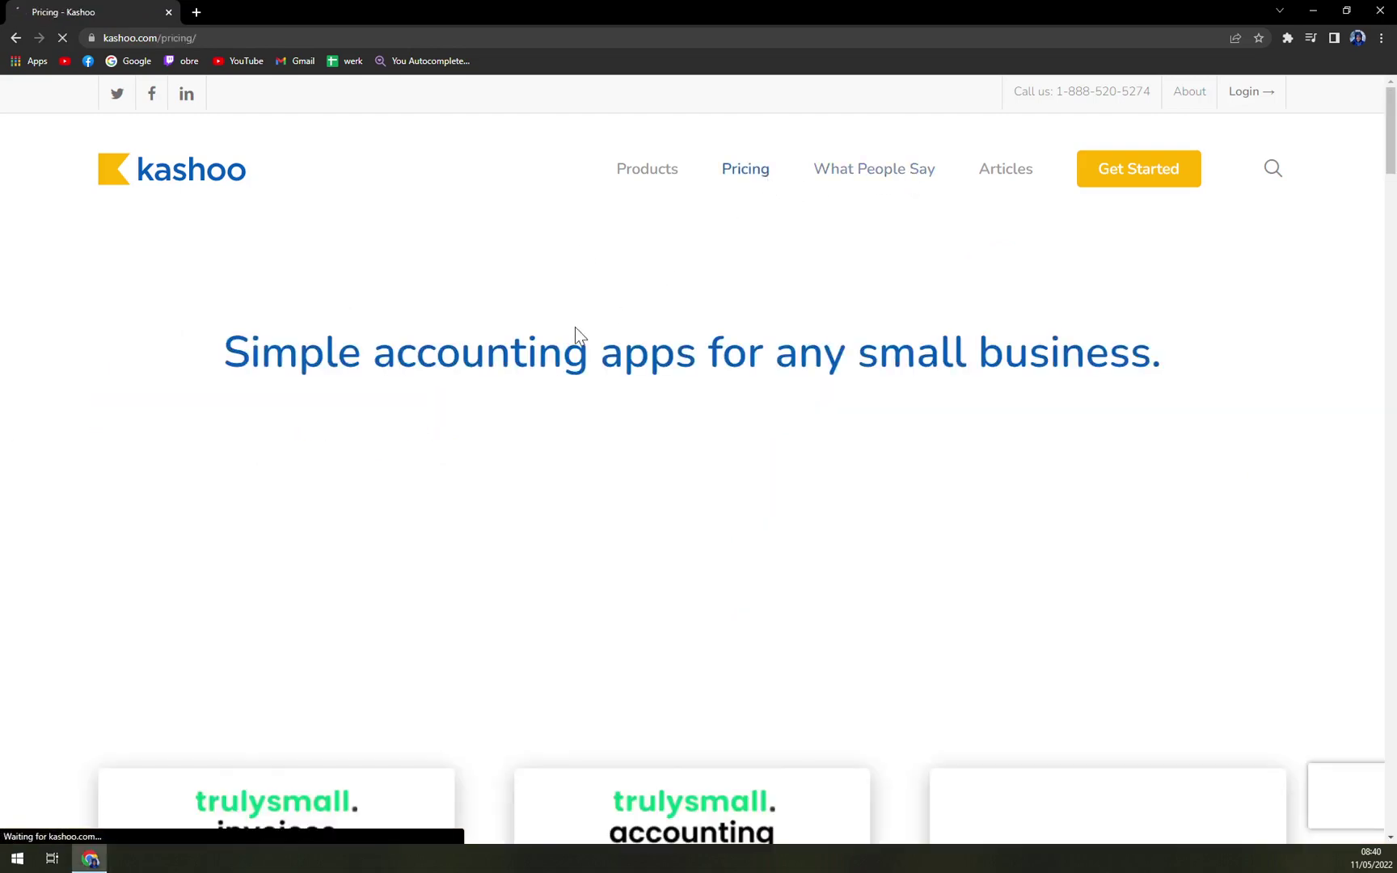
scroll(700, 358, "down", 3)
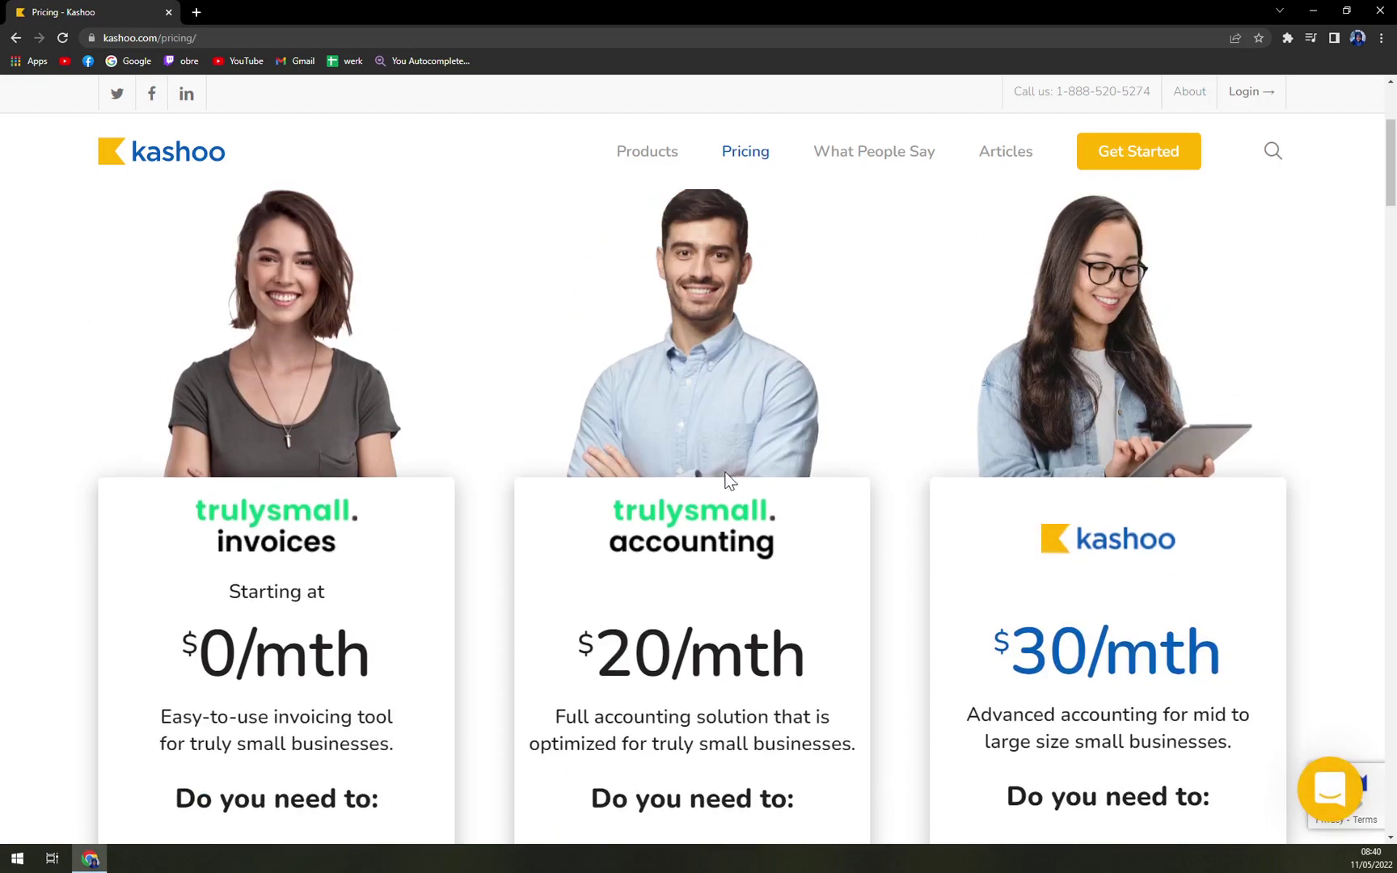
key("ctrl+minus")
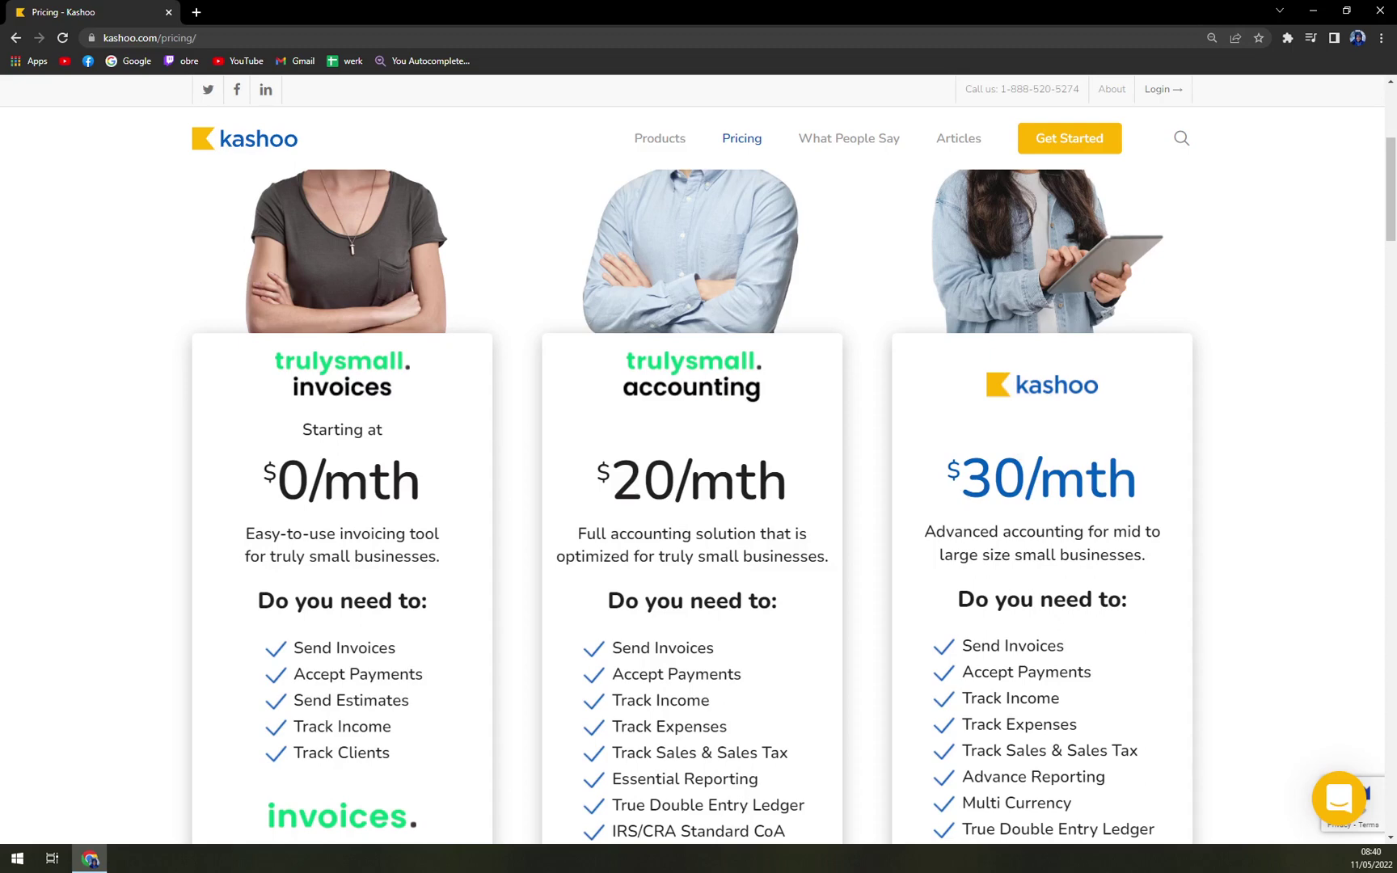
scroll(700, 491, "down", 2)
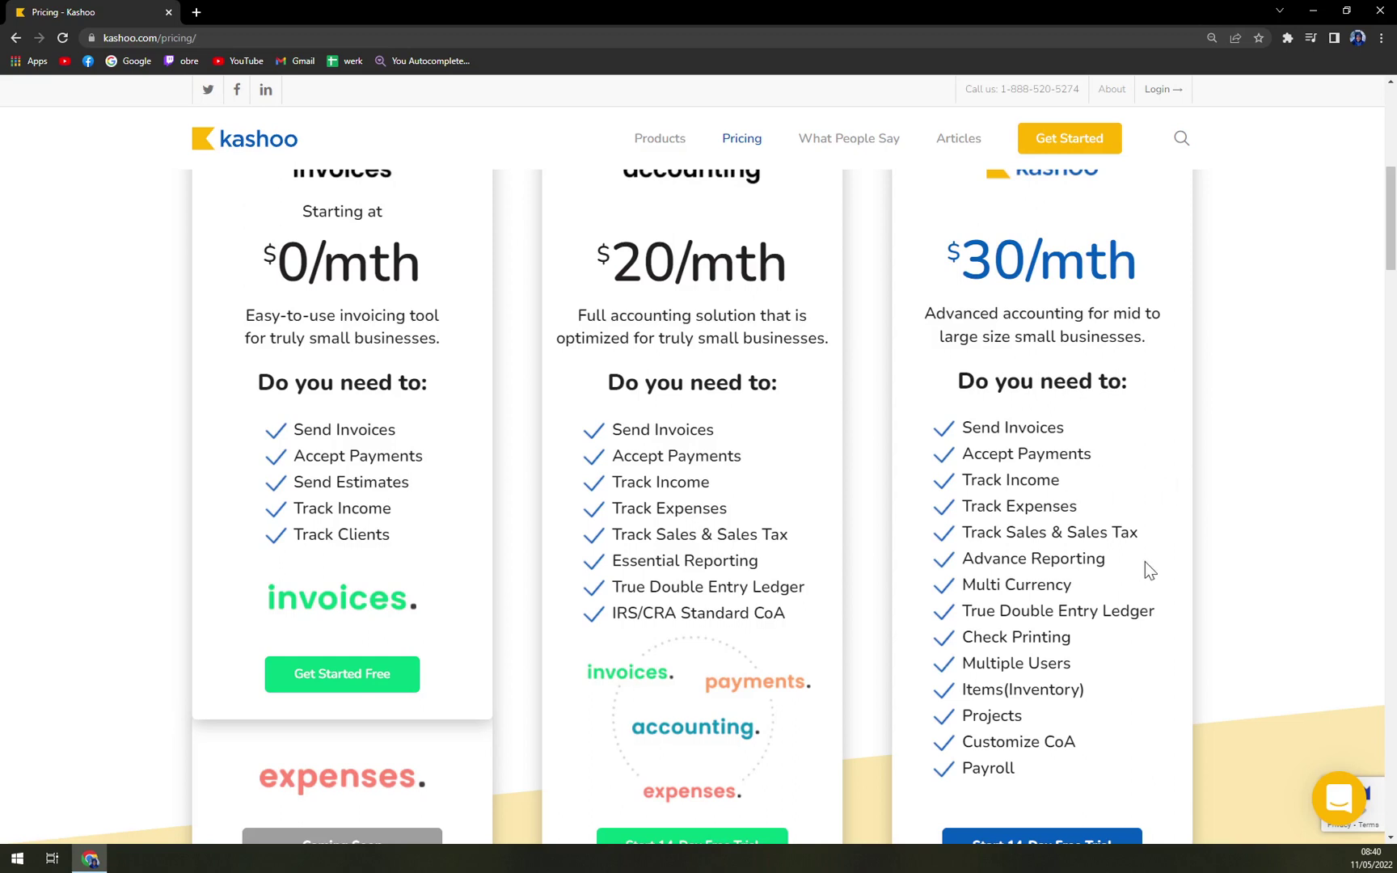
scroll(1098, 626, "down", 1)
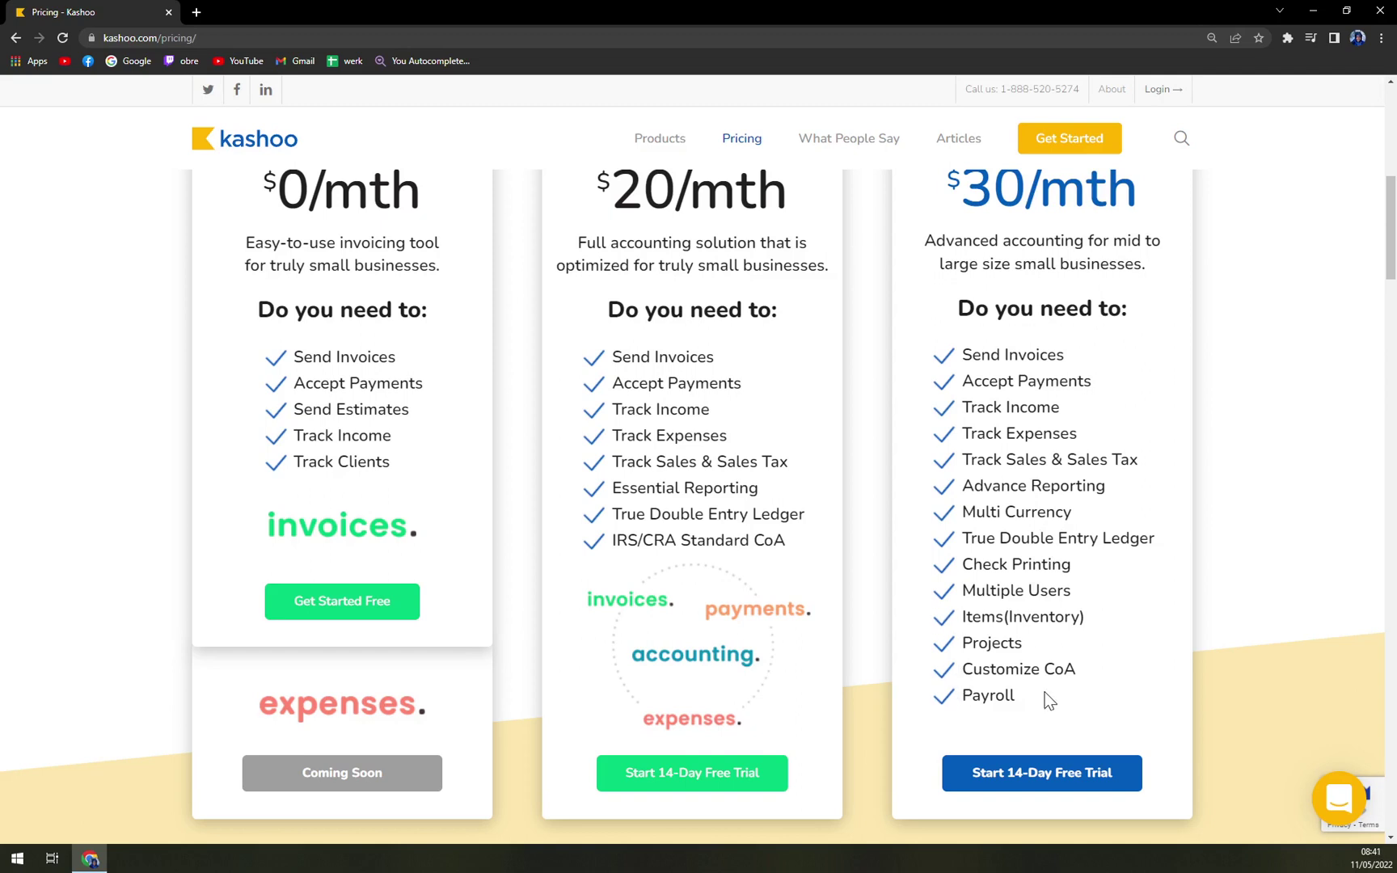
scroll(969, 717, "down", 4)
scroll(970, 696, "up", 1)
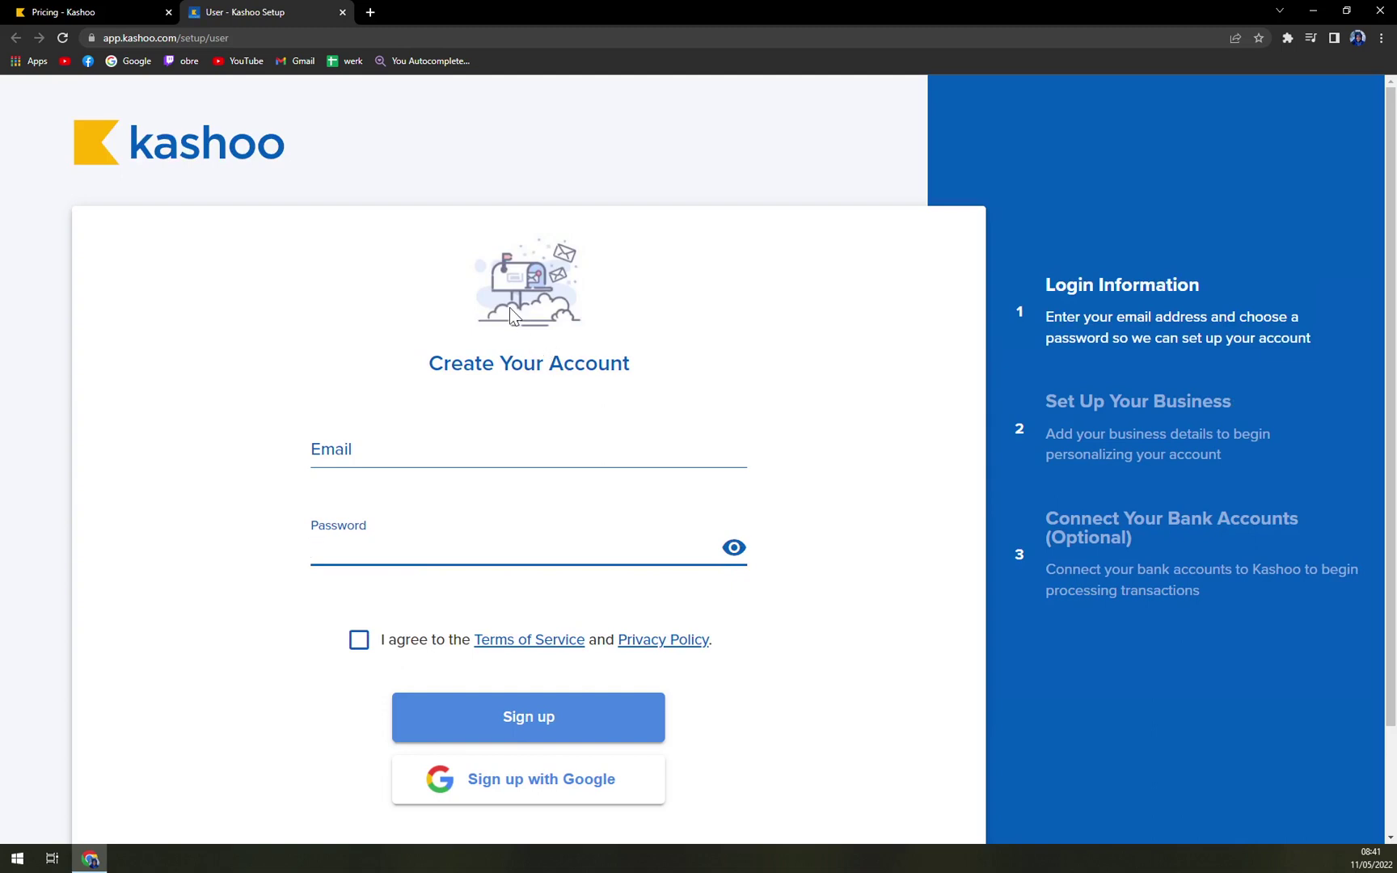
Agree to the terms and privacy policy and start the Google sign-up.
left_click(458, 450)
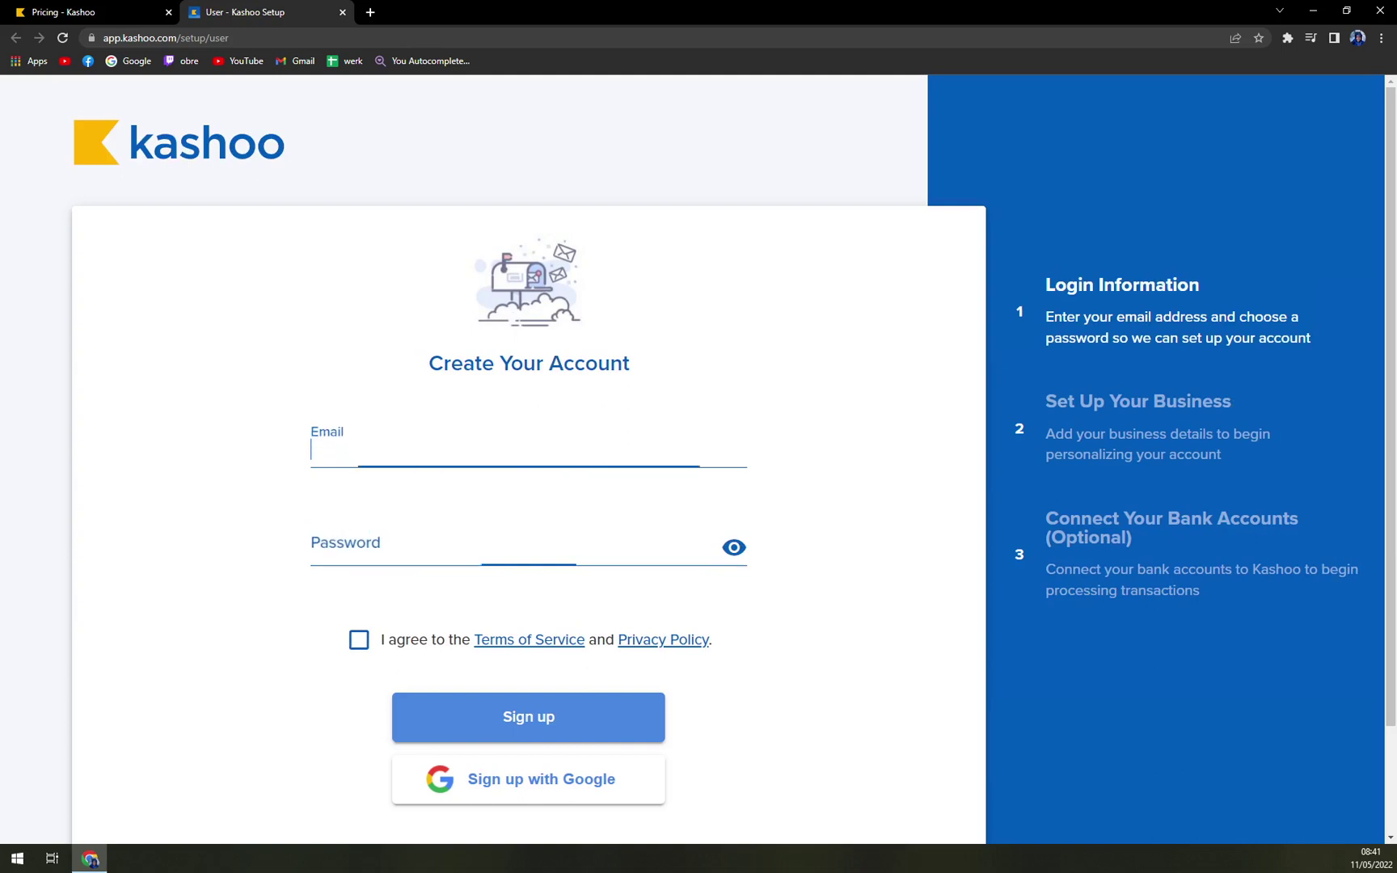
left_click(377, 537)
left_click(218, 437)
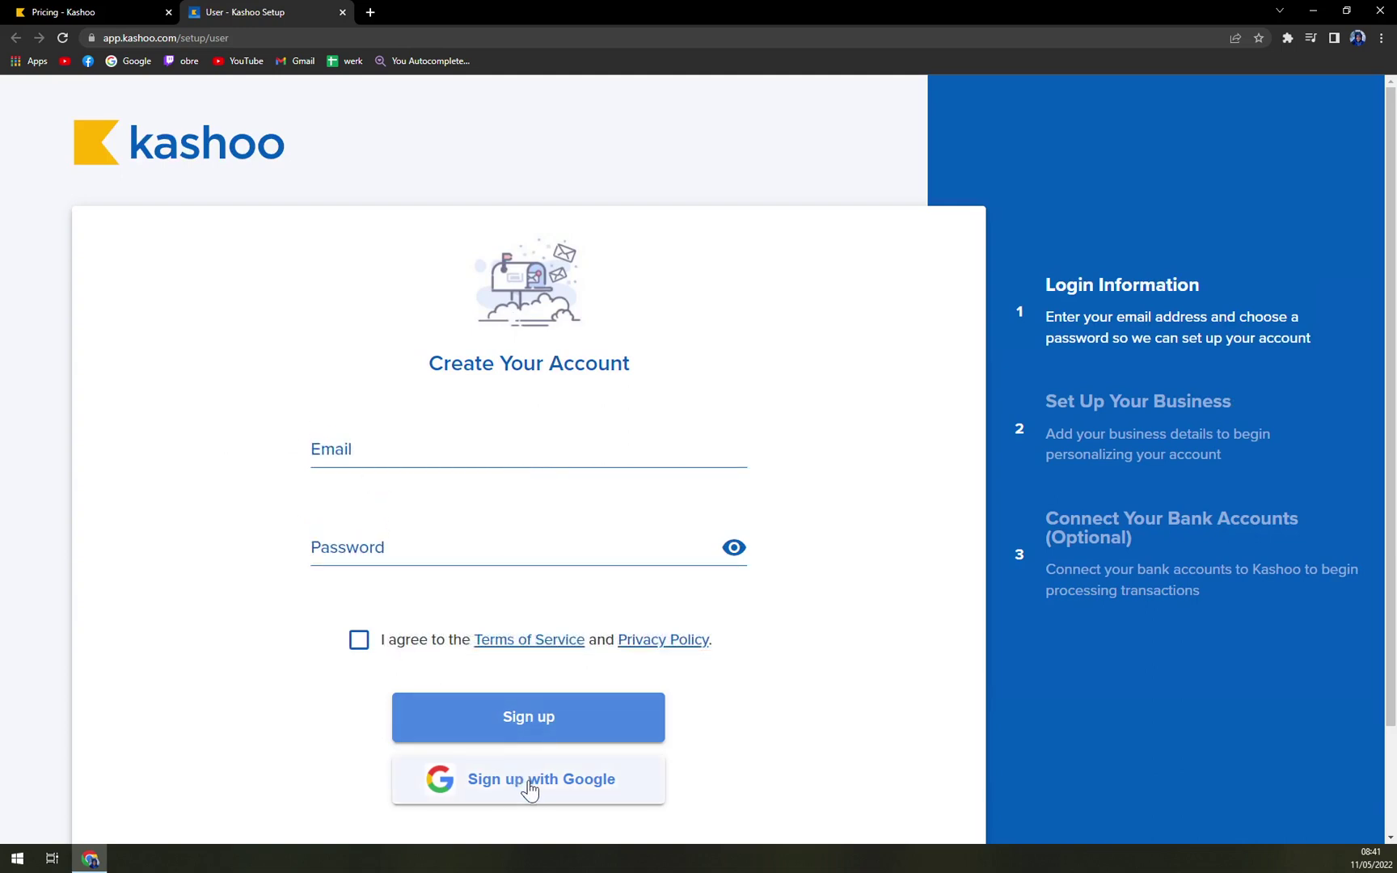
left_click(531, 788)
left_click(359, 640)
left_click(478, 777)
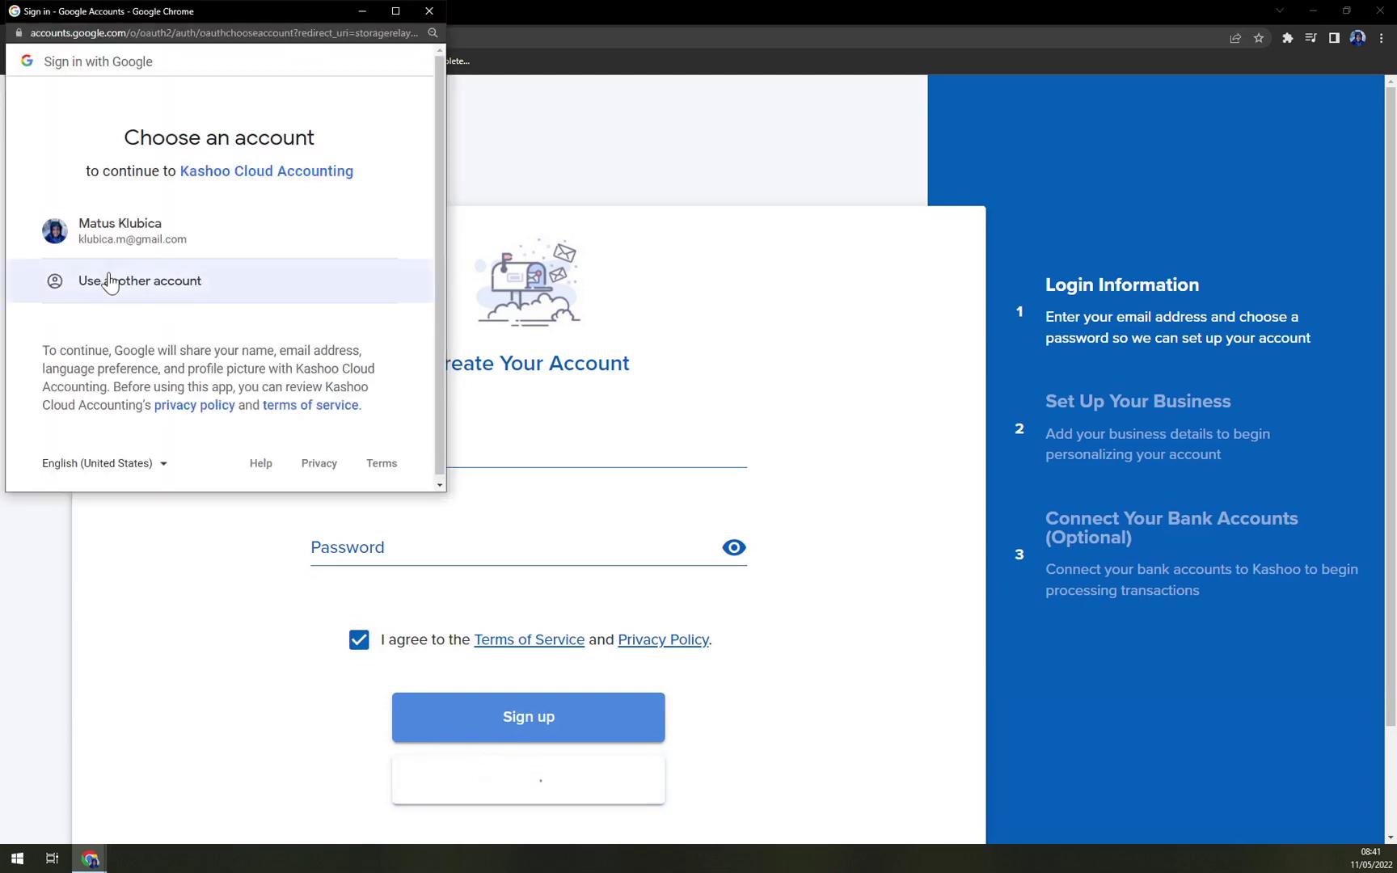
Choose the Google account and grant Kashoo access to it.
left_click(111, 233)
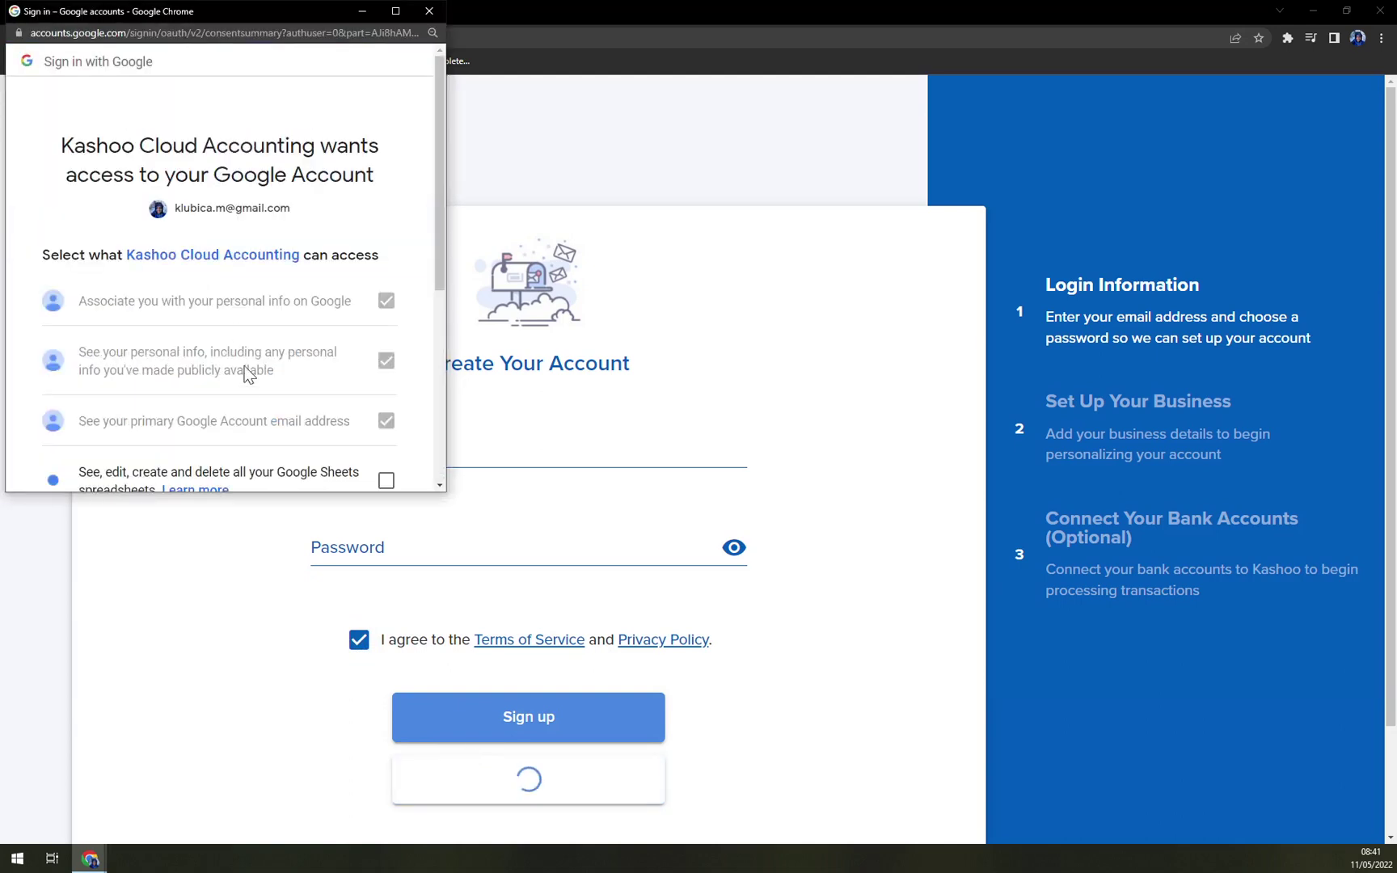
scroll(250, 379, "down", 5)
left_click(288, 367)
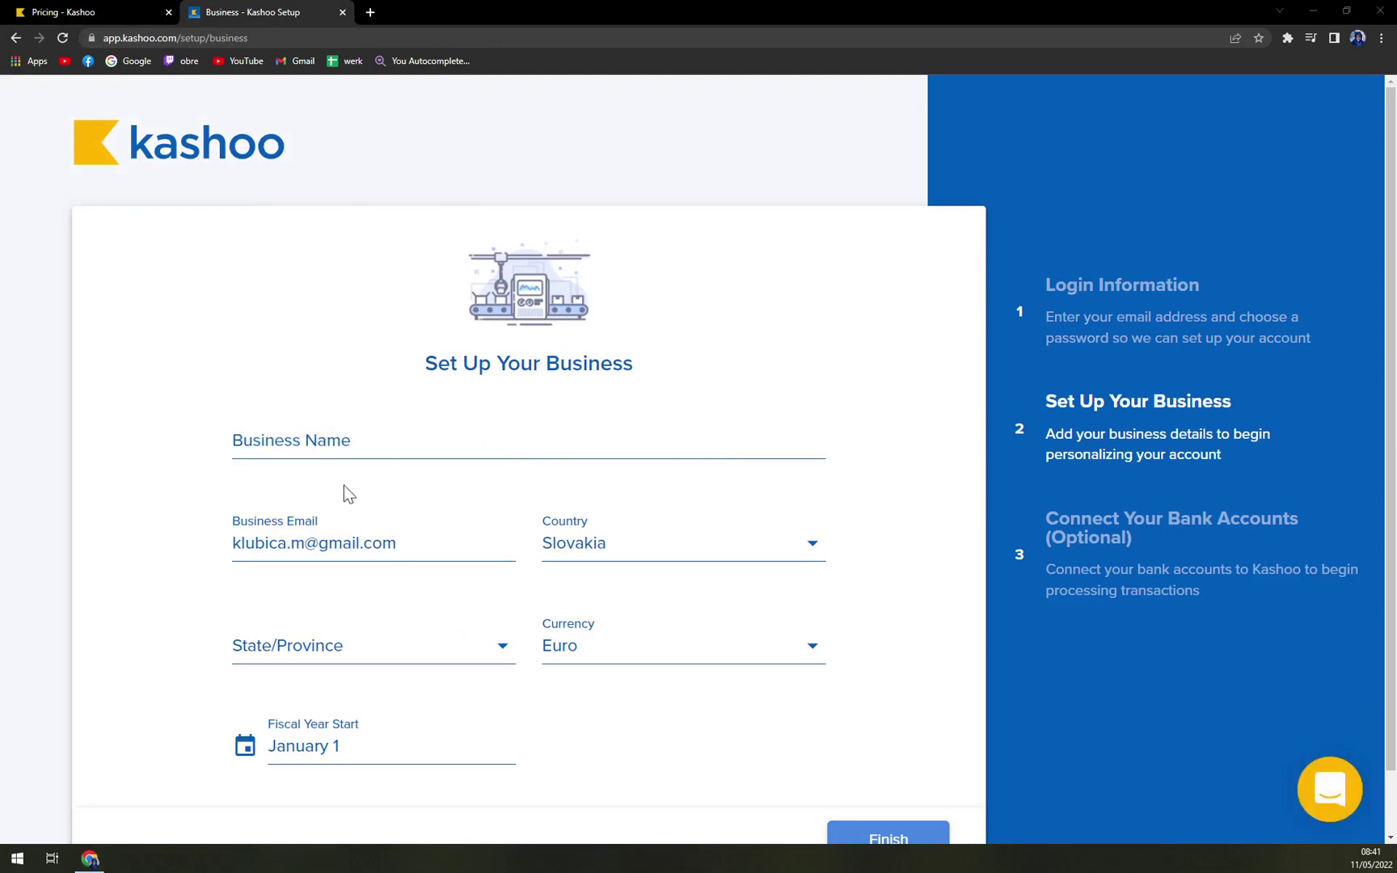
Name the business MKTutorials, set its region to Žilinský, and finish the setup.
left_click(320, 442)
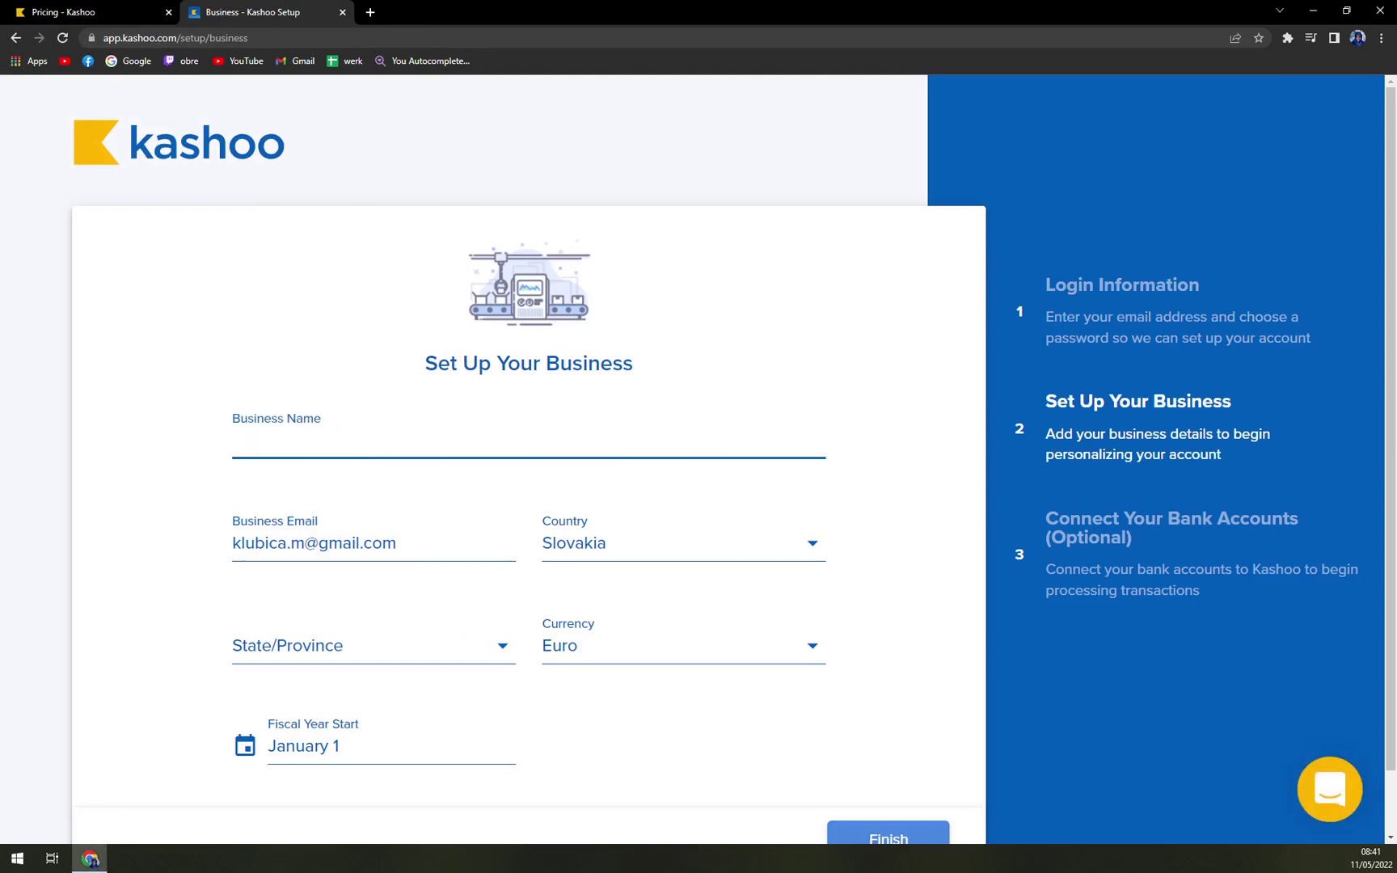
type("MKTutorials")
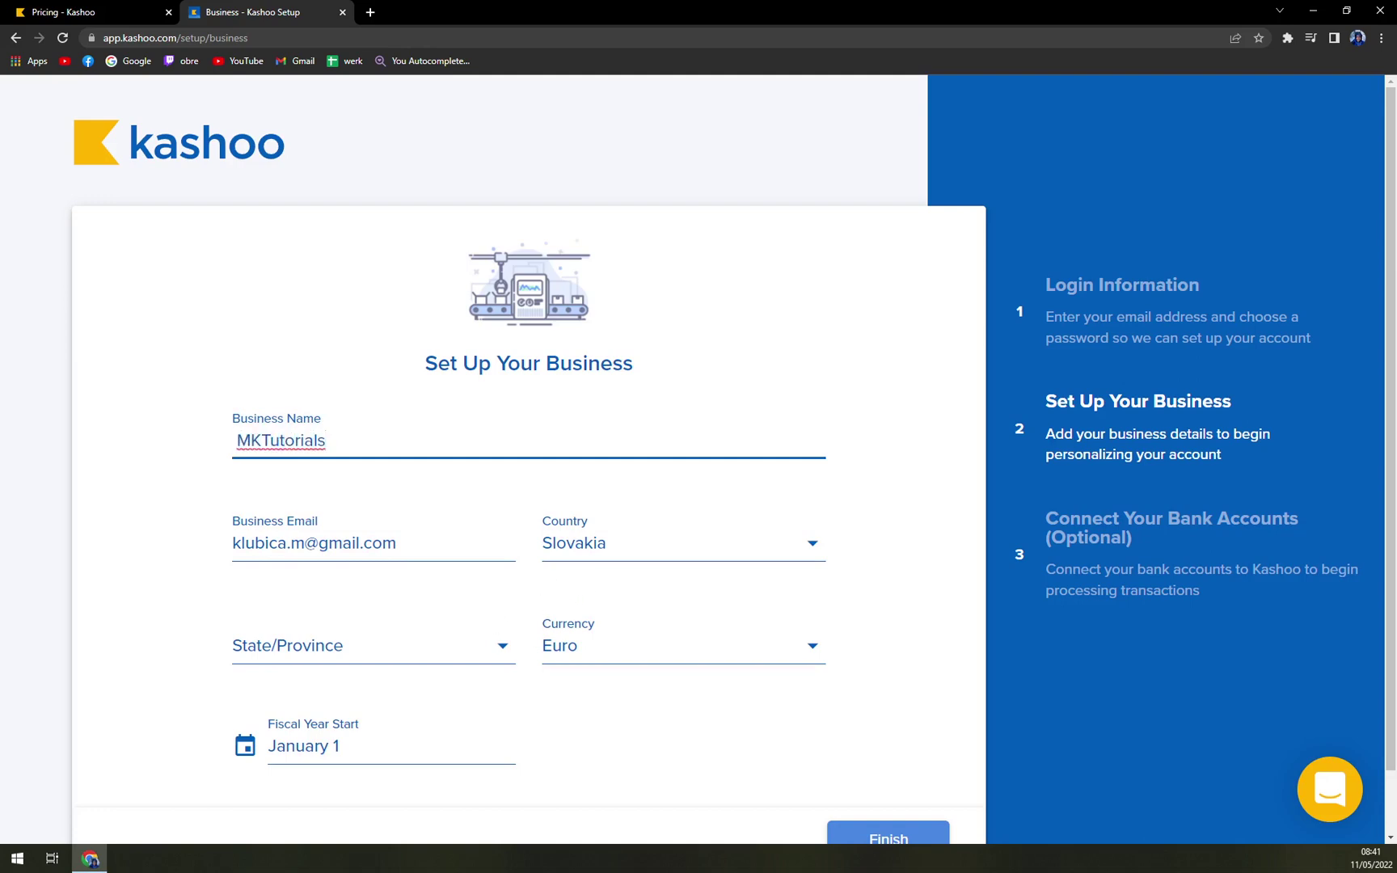
left_click(372, 631)
scroll(272, 474, "down", 1)
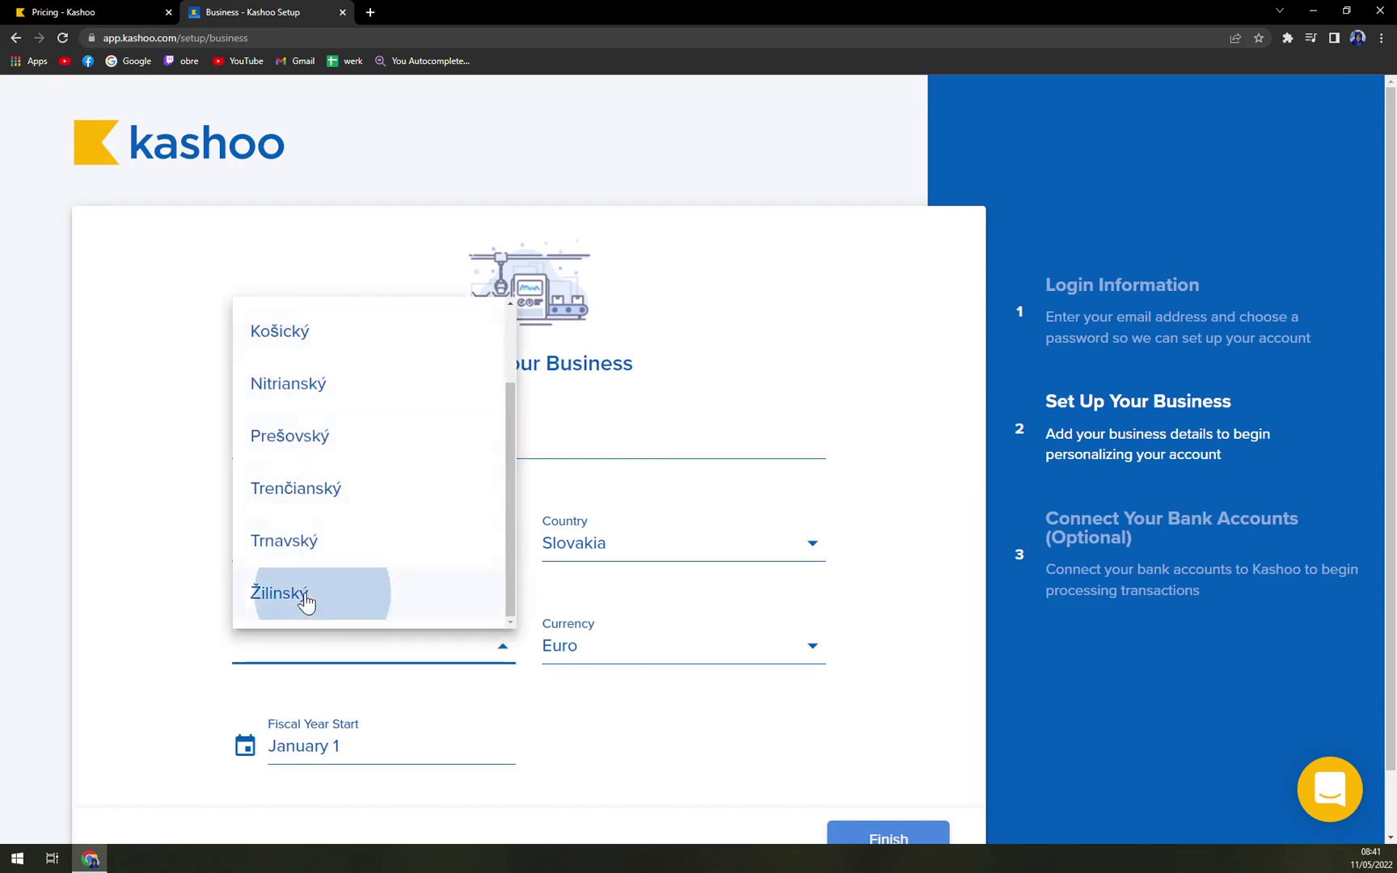
left_click(307, 601)
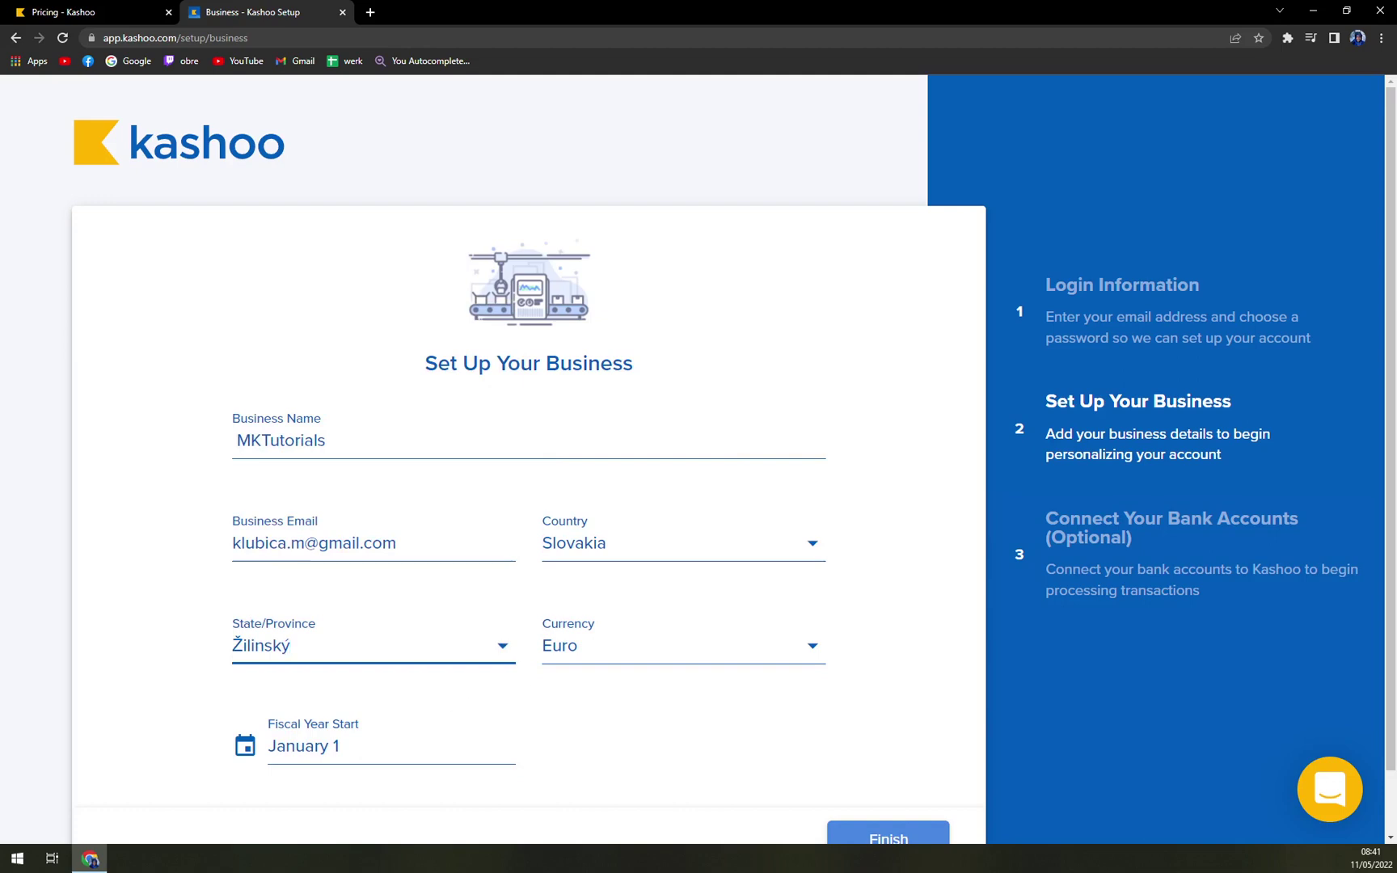
scroll(320, 641, "down", 1)
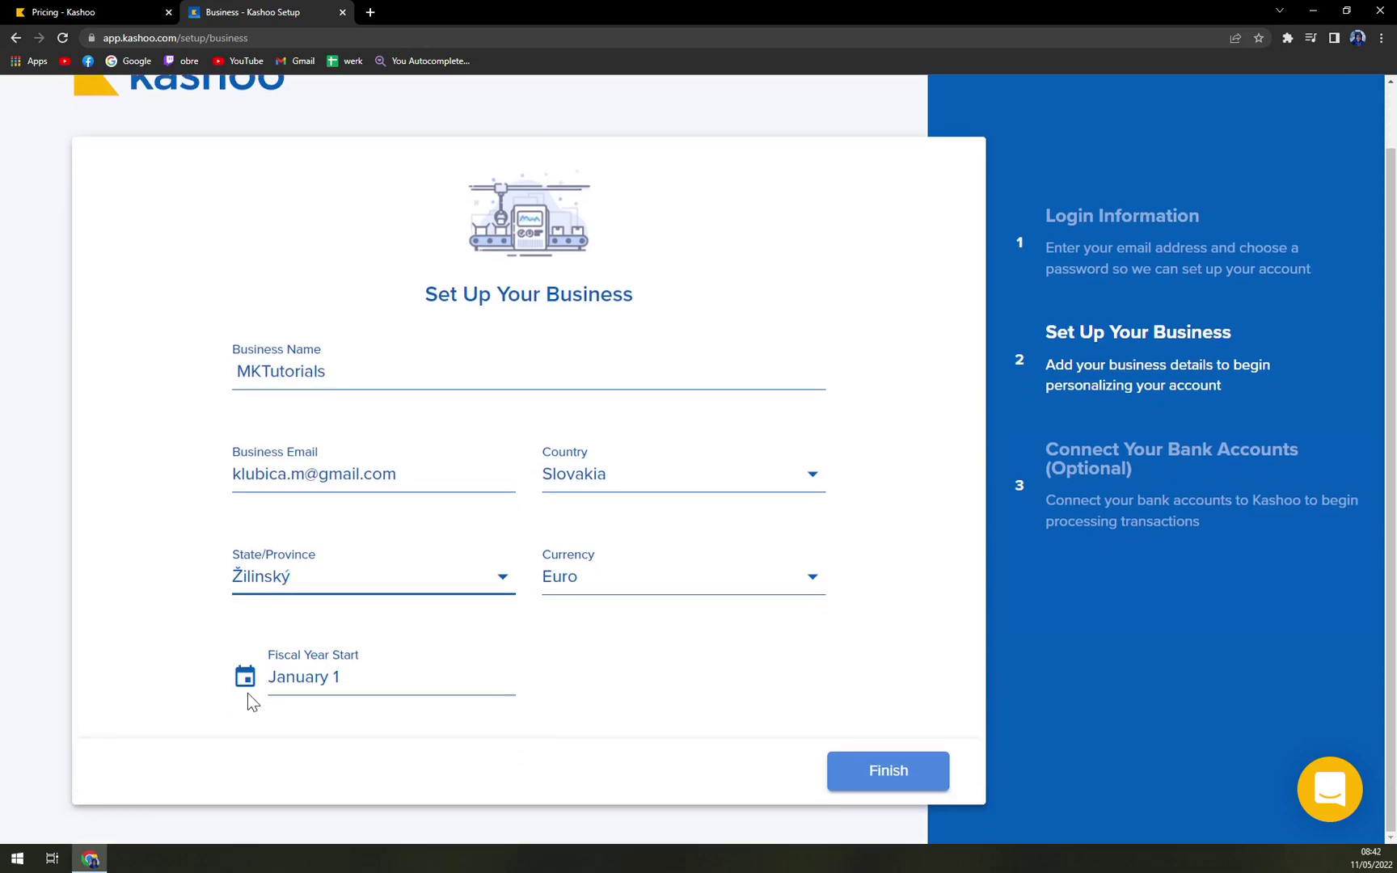
left_click(890, 776)
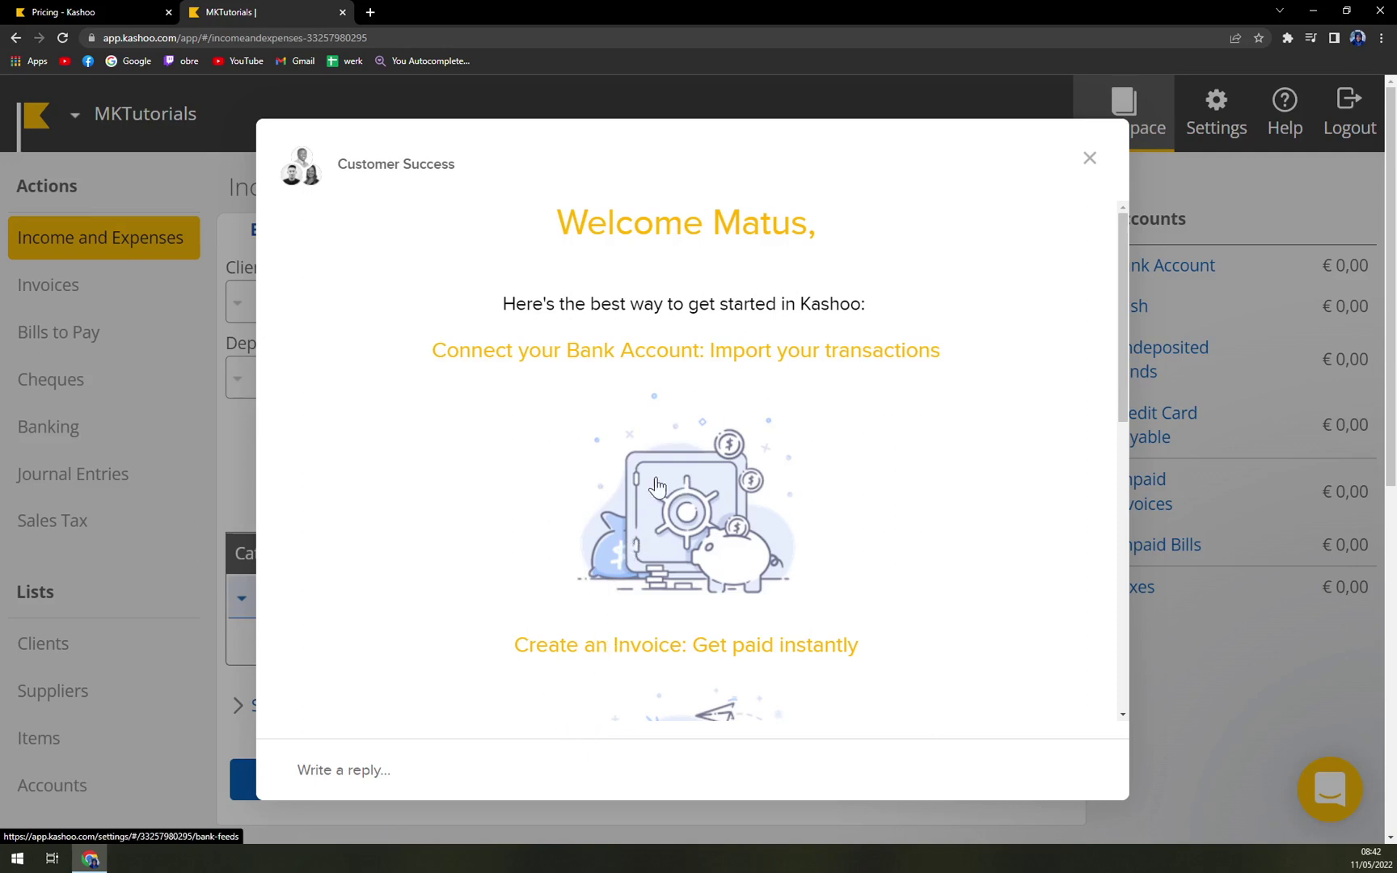
Close the Customer Success welcome popup to reveal the MKTutorials workspace.
left_click(1089, 158)
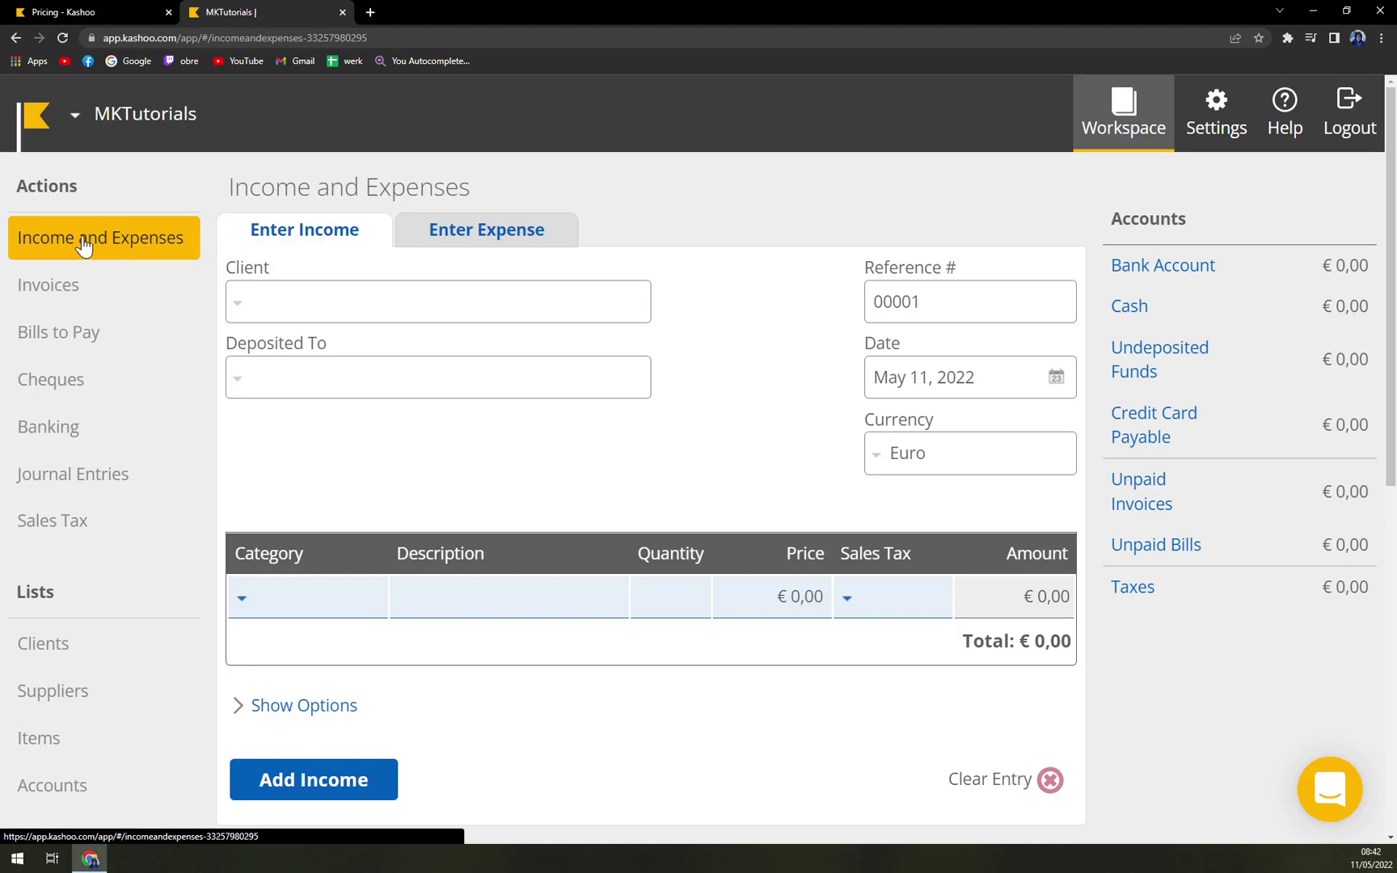
Browse the Invoices, Bills to Pay, Cheques, Banking, Journal Entries and Sales Tax pages.
left_click(77, 292)
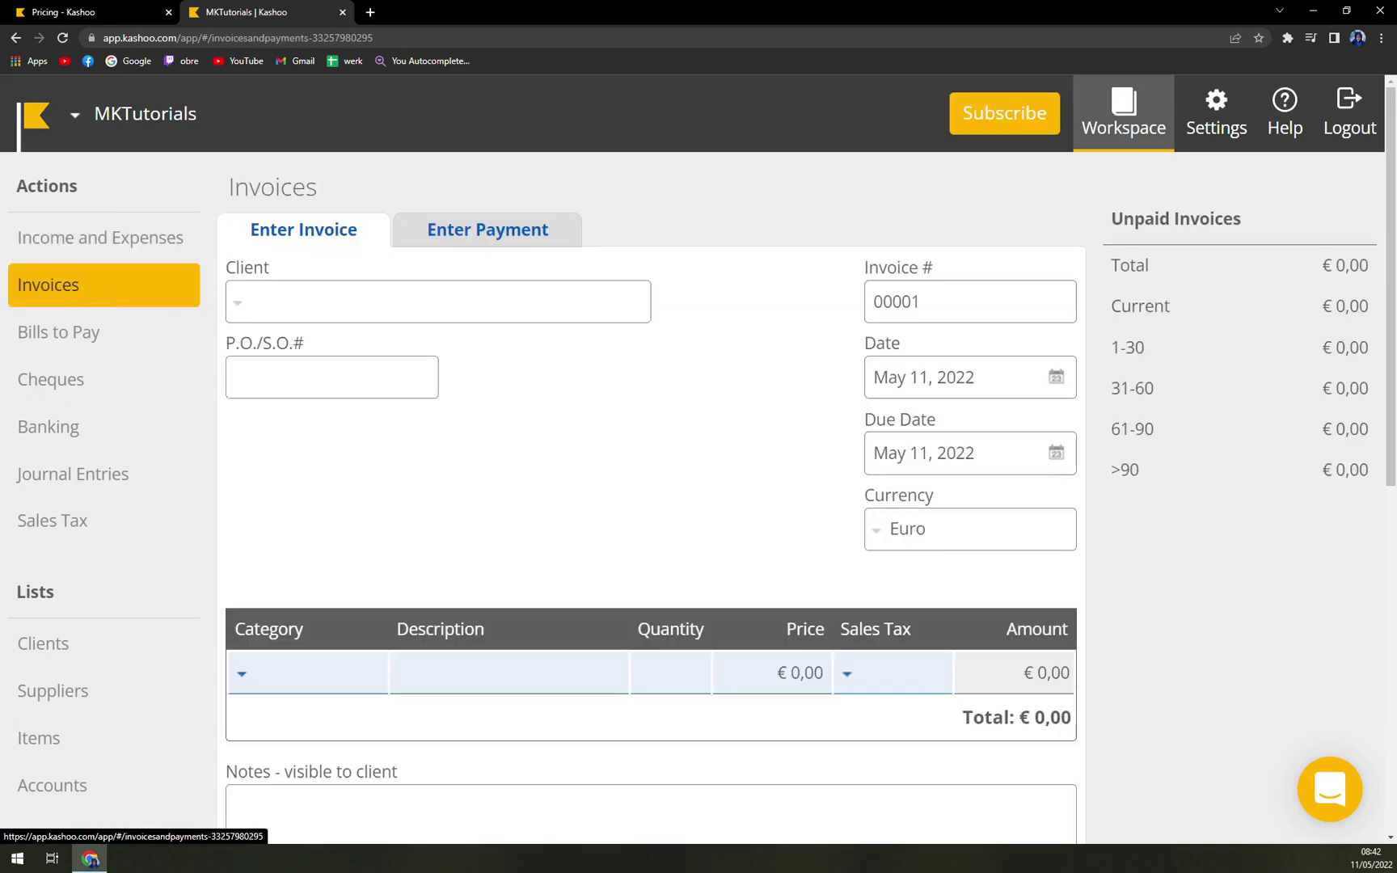
left_click(612, 398)
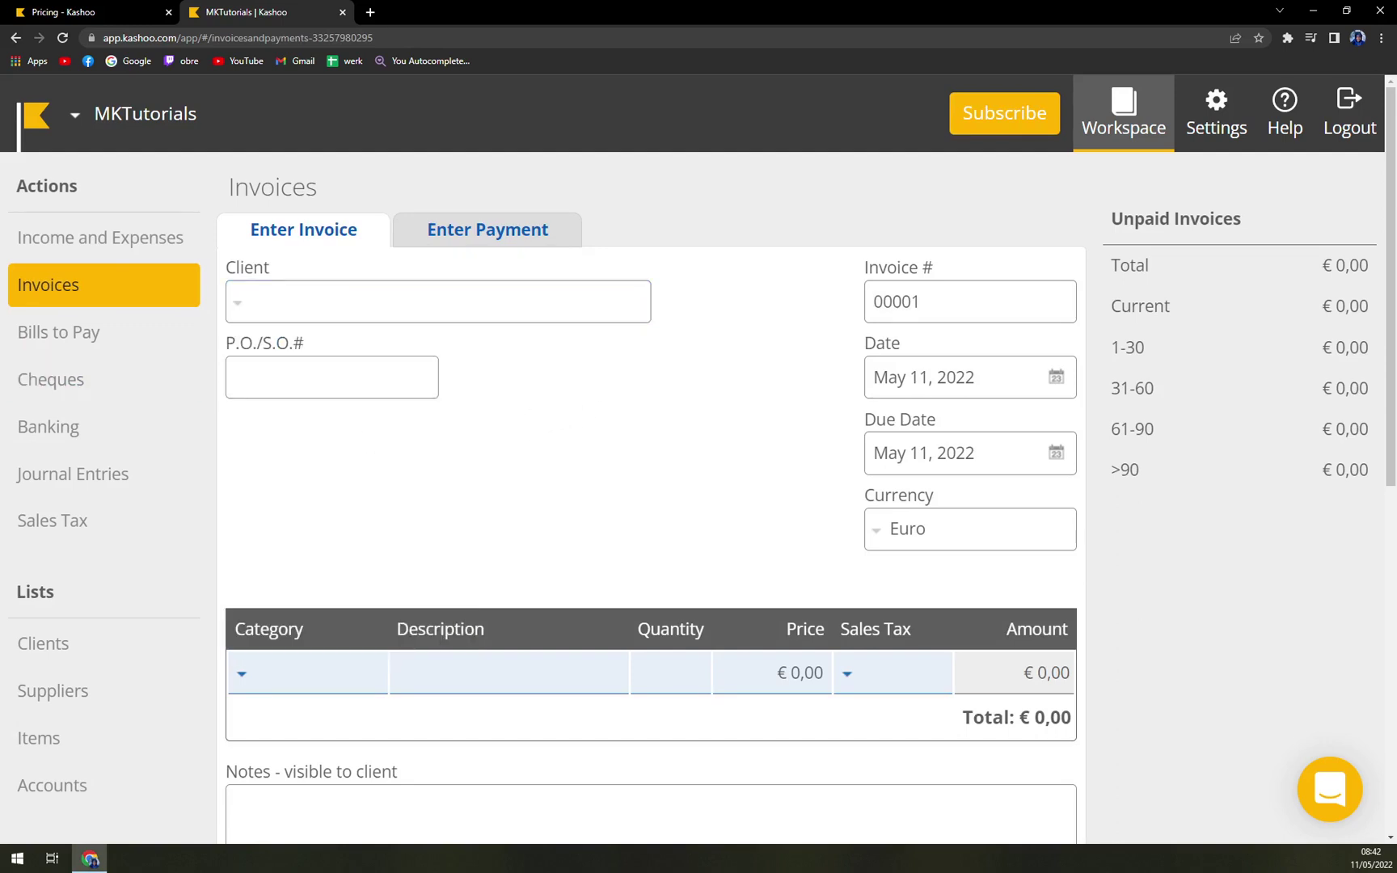
left_click(100, 332)
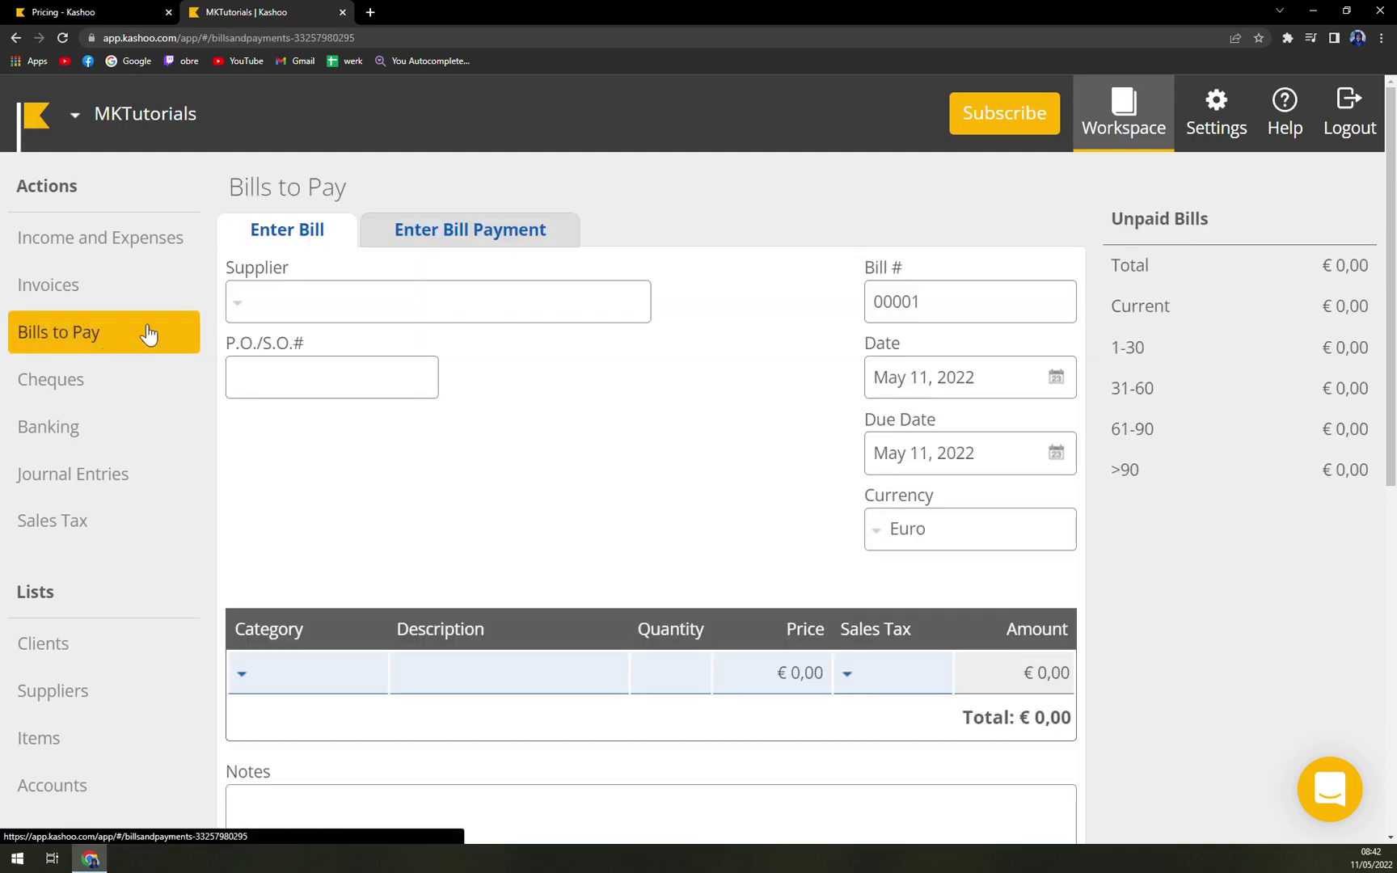
left_click(55, 388)
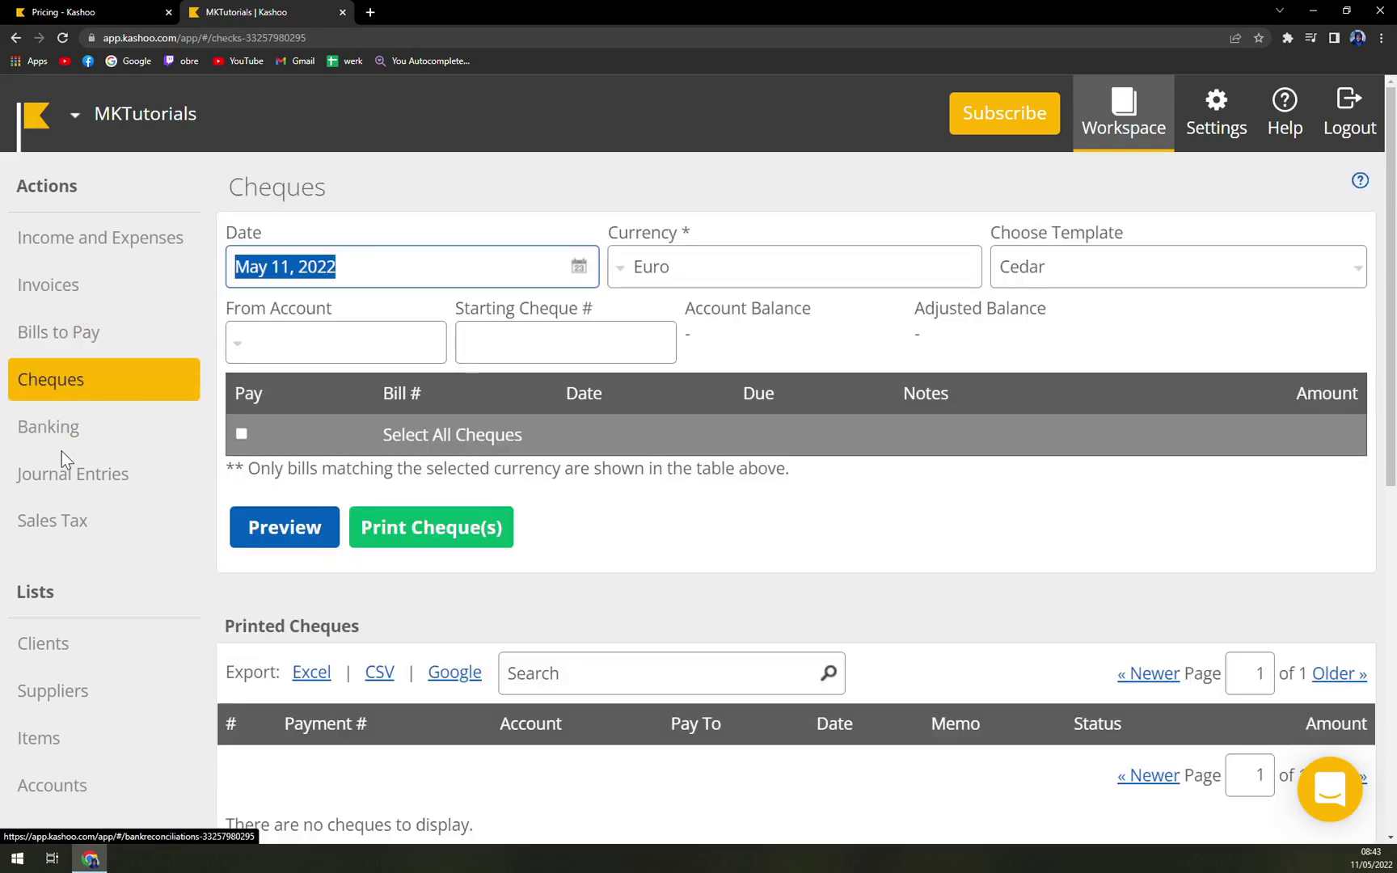
left_click(66, 431)
left_click(180, 474)
scroll(184, 499, "down", 1)
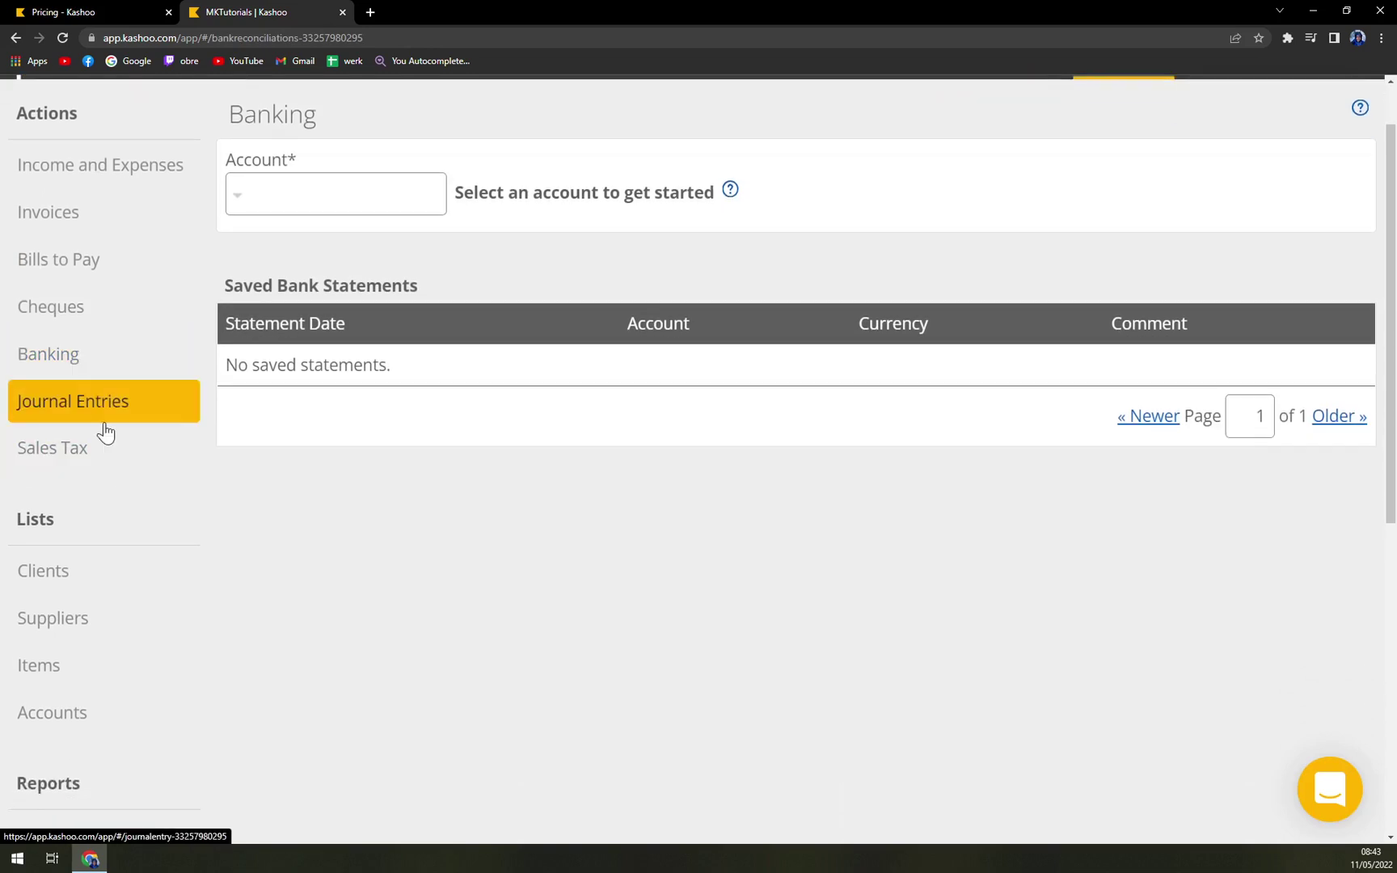
left_click(105, 432)
left_click(79, 542)
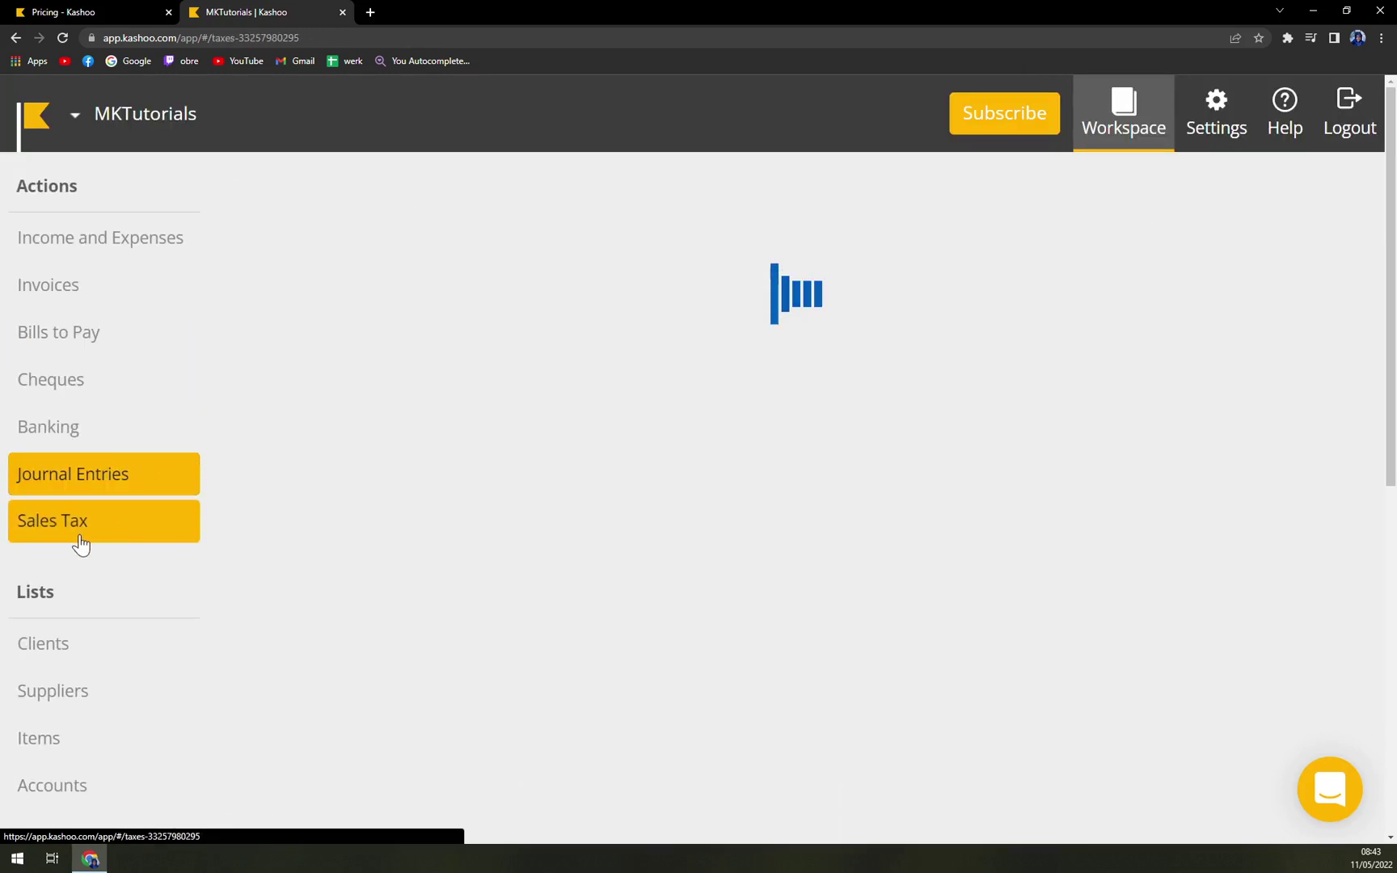
scroll(638, 566, "down", 2)
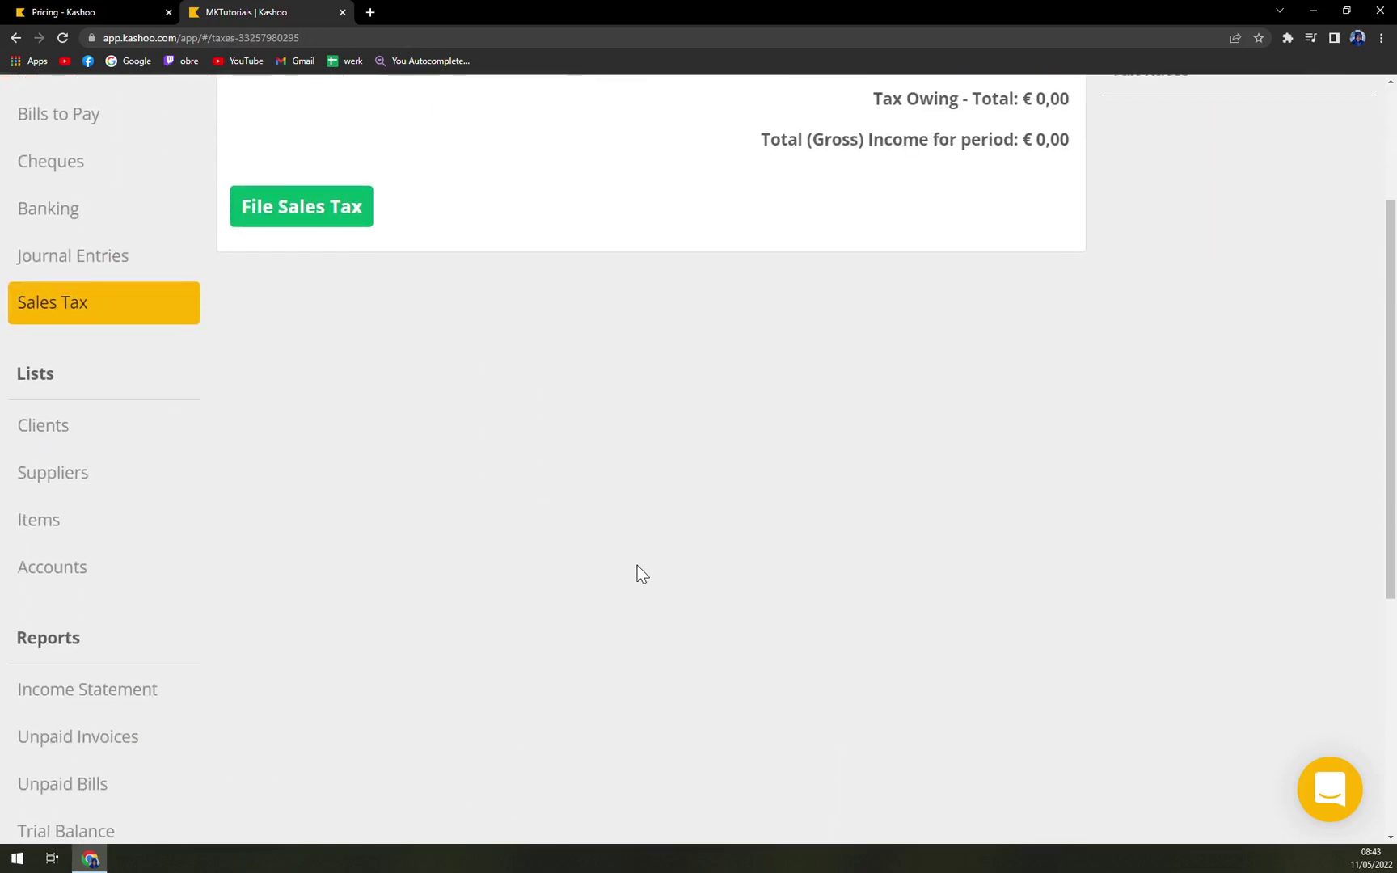
scroll(640, 574, "down", 3)
scroll(634, 583, "down", 1)
scroll(579, 590, "up", 3)
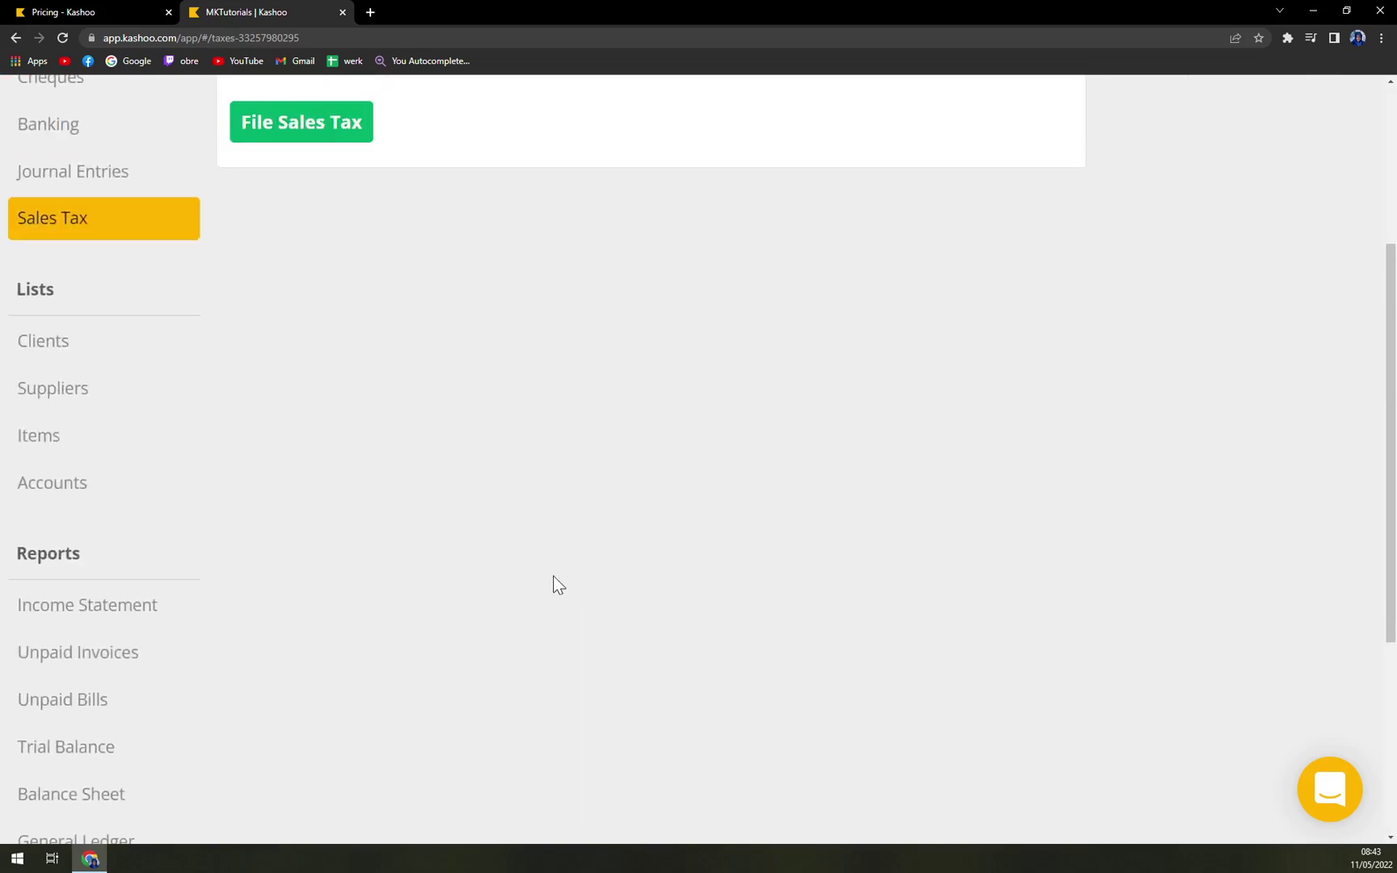
scroll(554, 583, "up", 3)
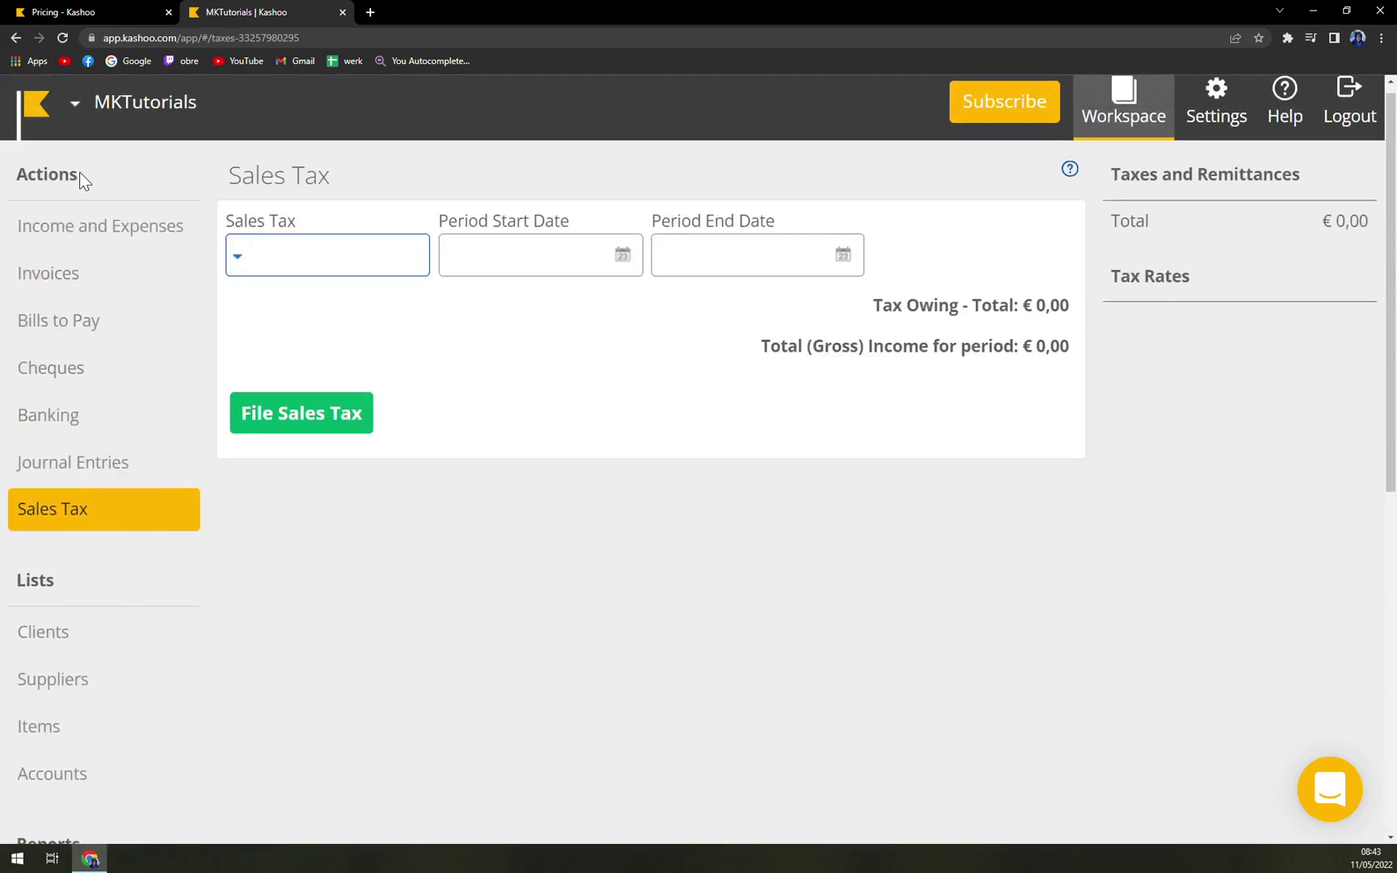
scroll(369, 514, "down", 3)
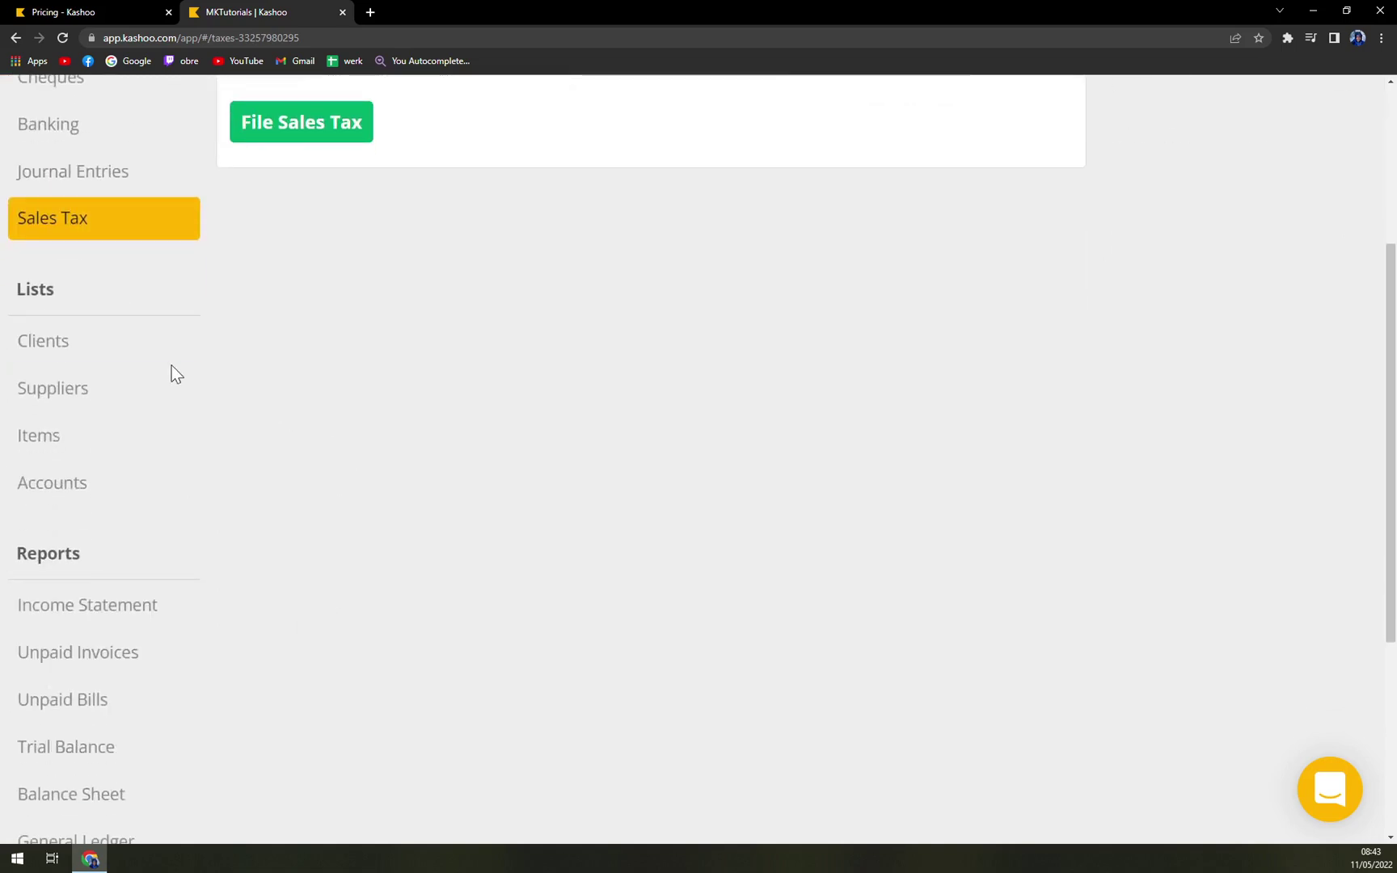
Browse the Clients, Suppliers, Items and Accounts lists.
left_click(111, 350)
left_click(81, 403)
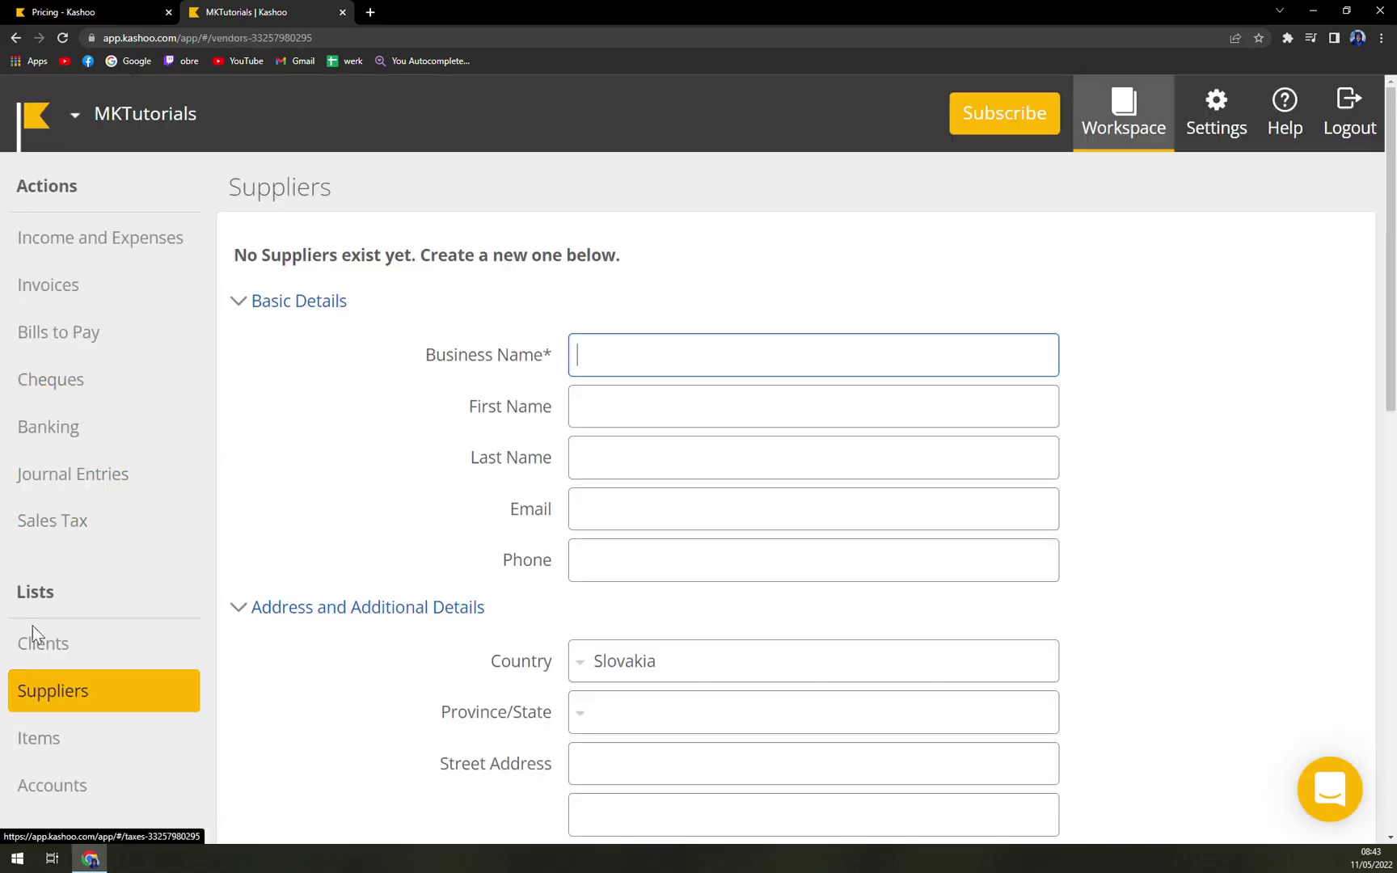
left_click(63, 533)
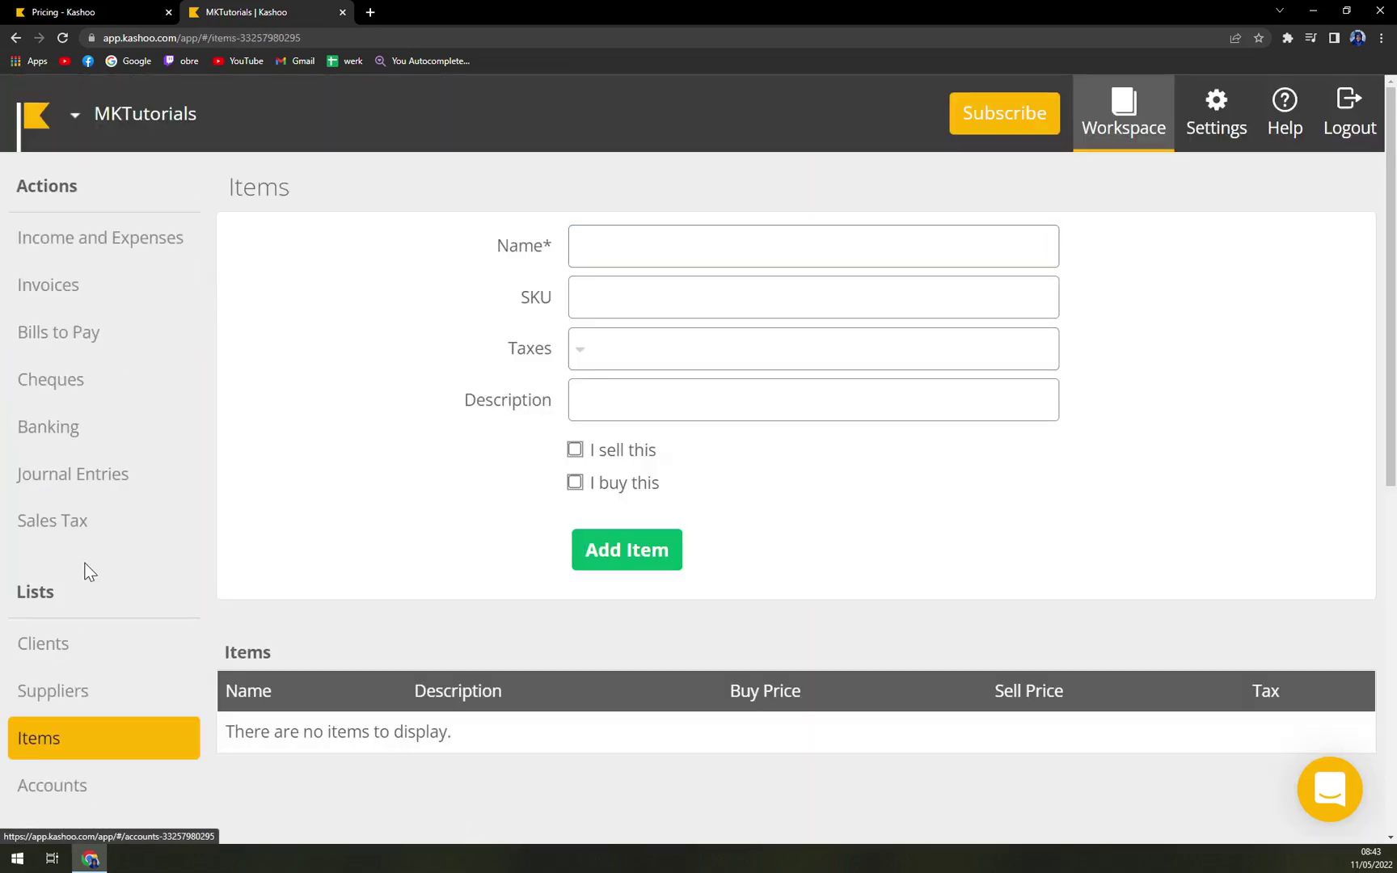
left_click(76, 789)
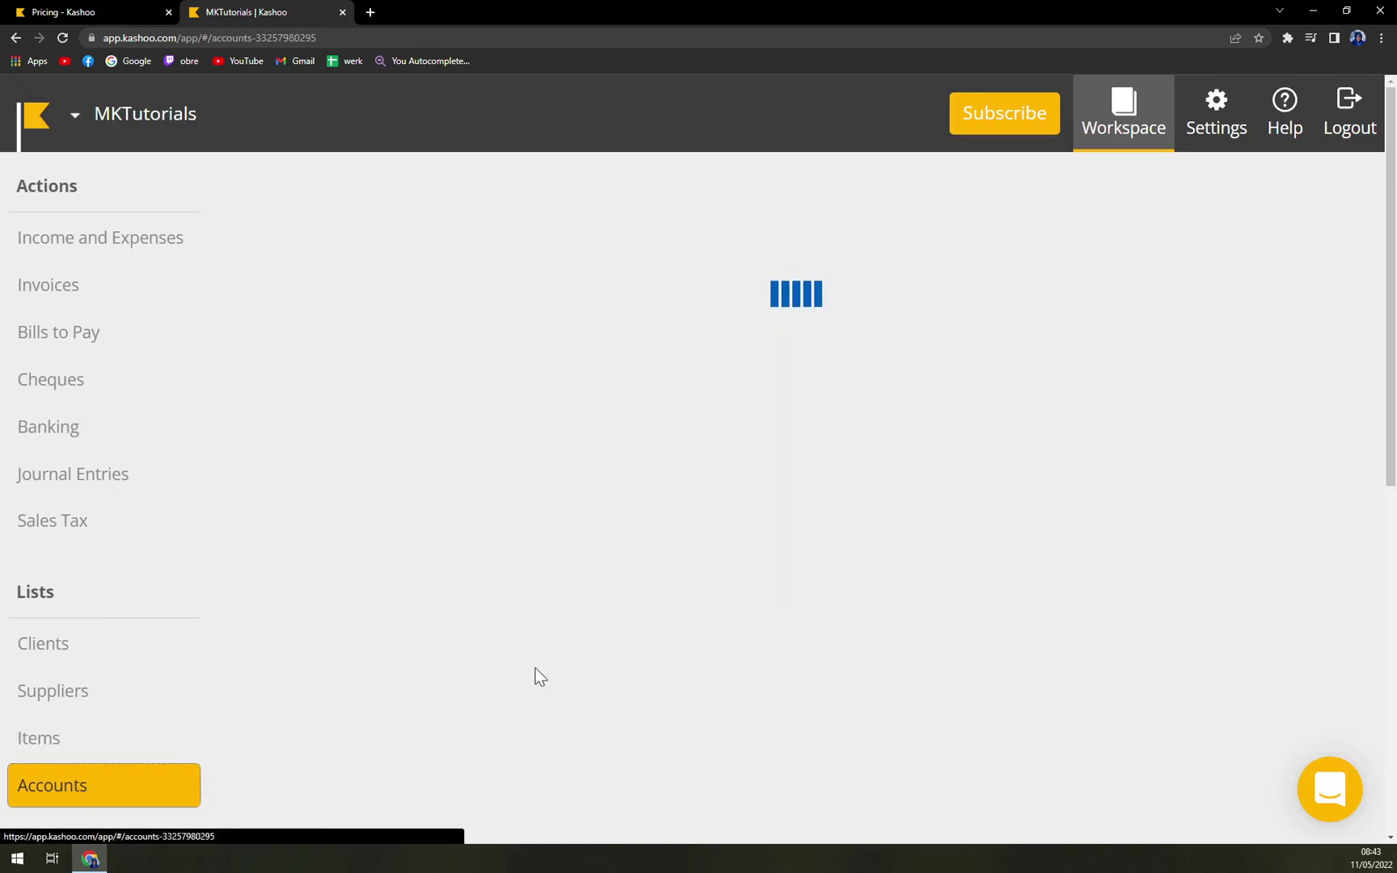
scroll(69, 570, "down", 5)
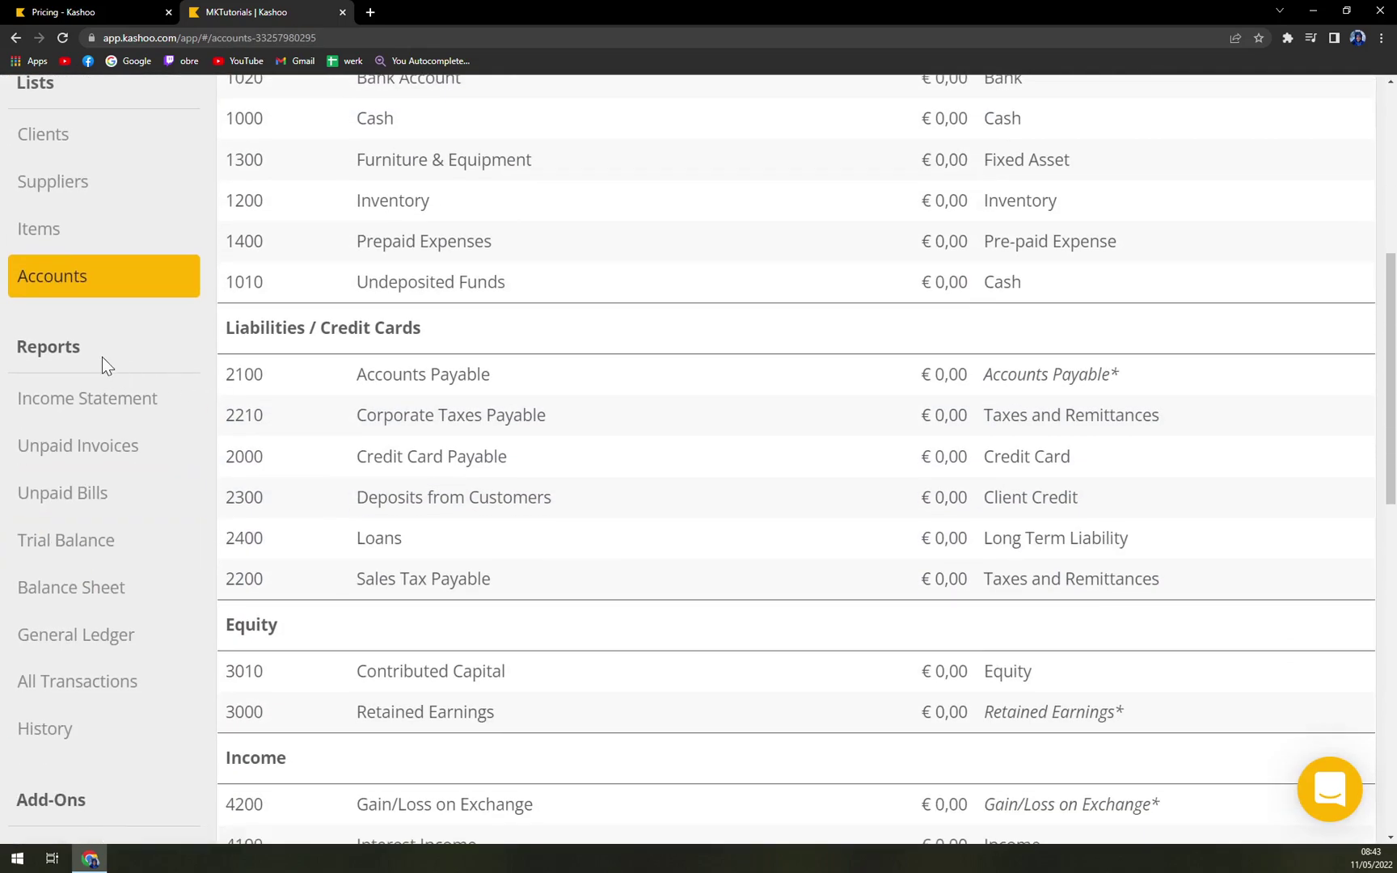
View the Income Statement, Unpaid Invoices and Unpaid Bills reports.
left_click(109, 415)
scroll(99, 491, "down", 5)
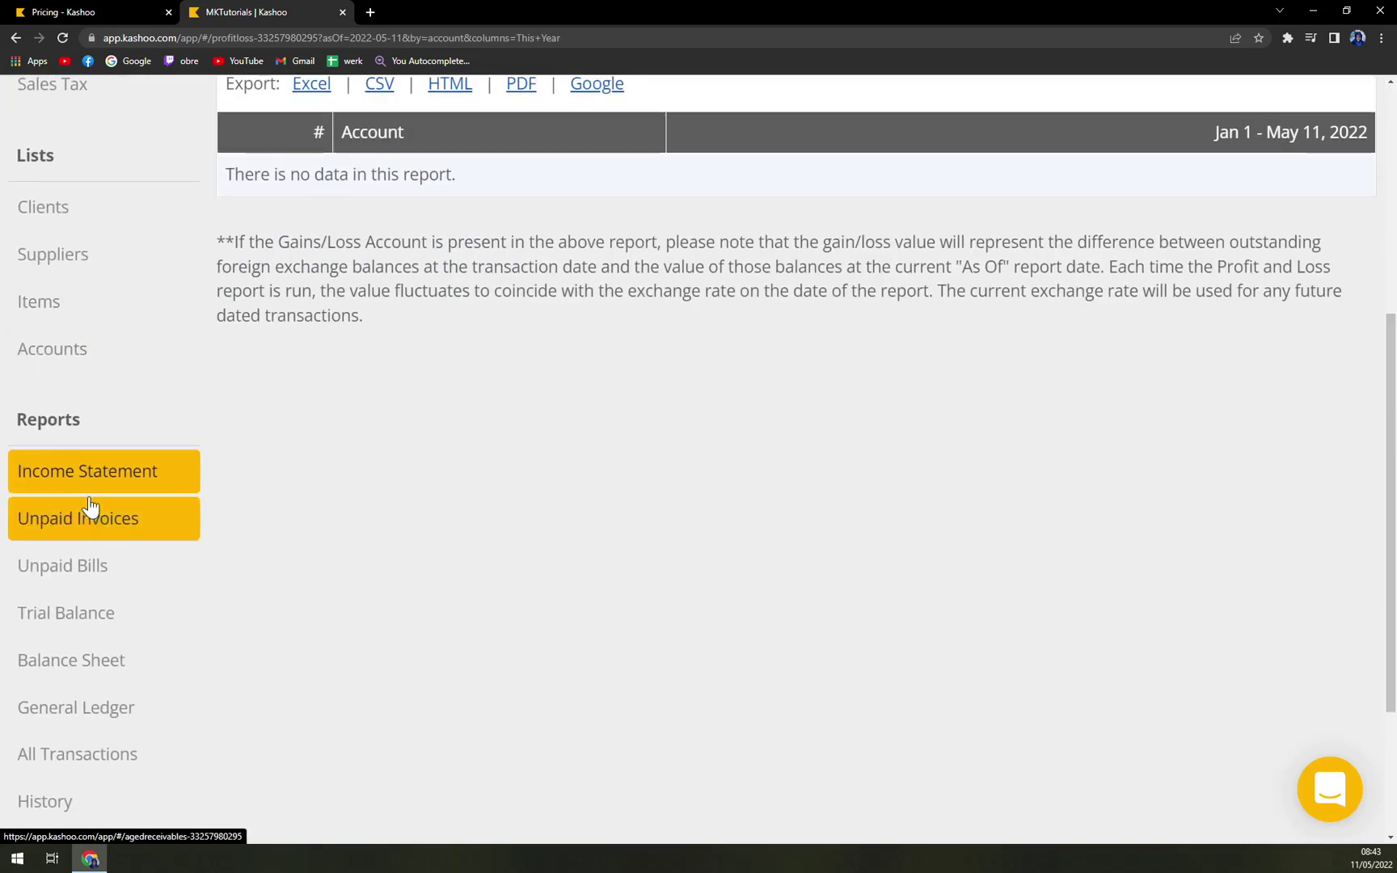
left_click(87, 513)
scroll(269, 562, "down", 4)
left_click(54, 568)
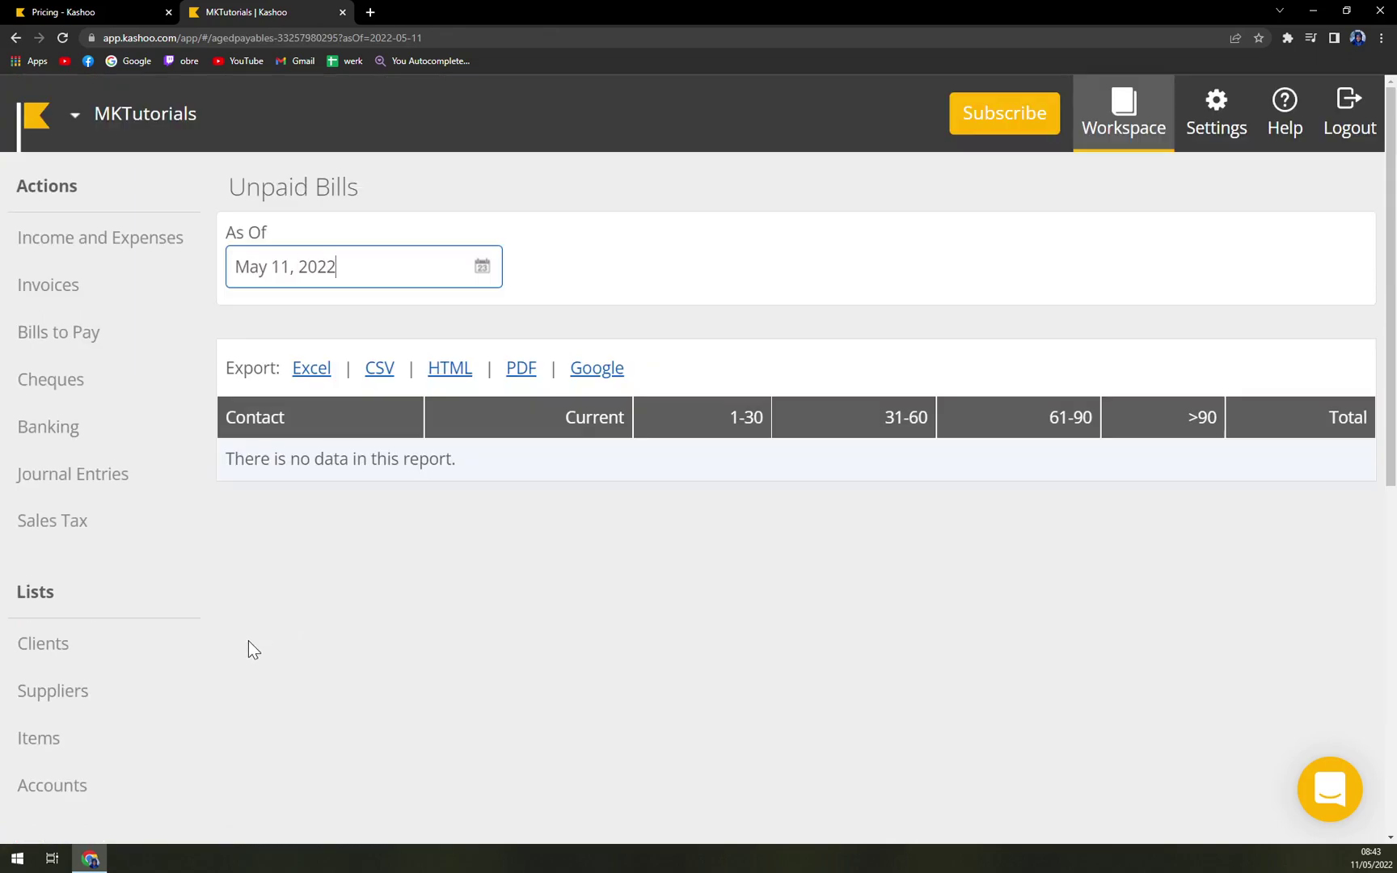
scroll(249, 641, "down", 5)
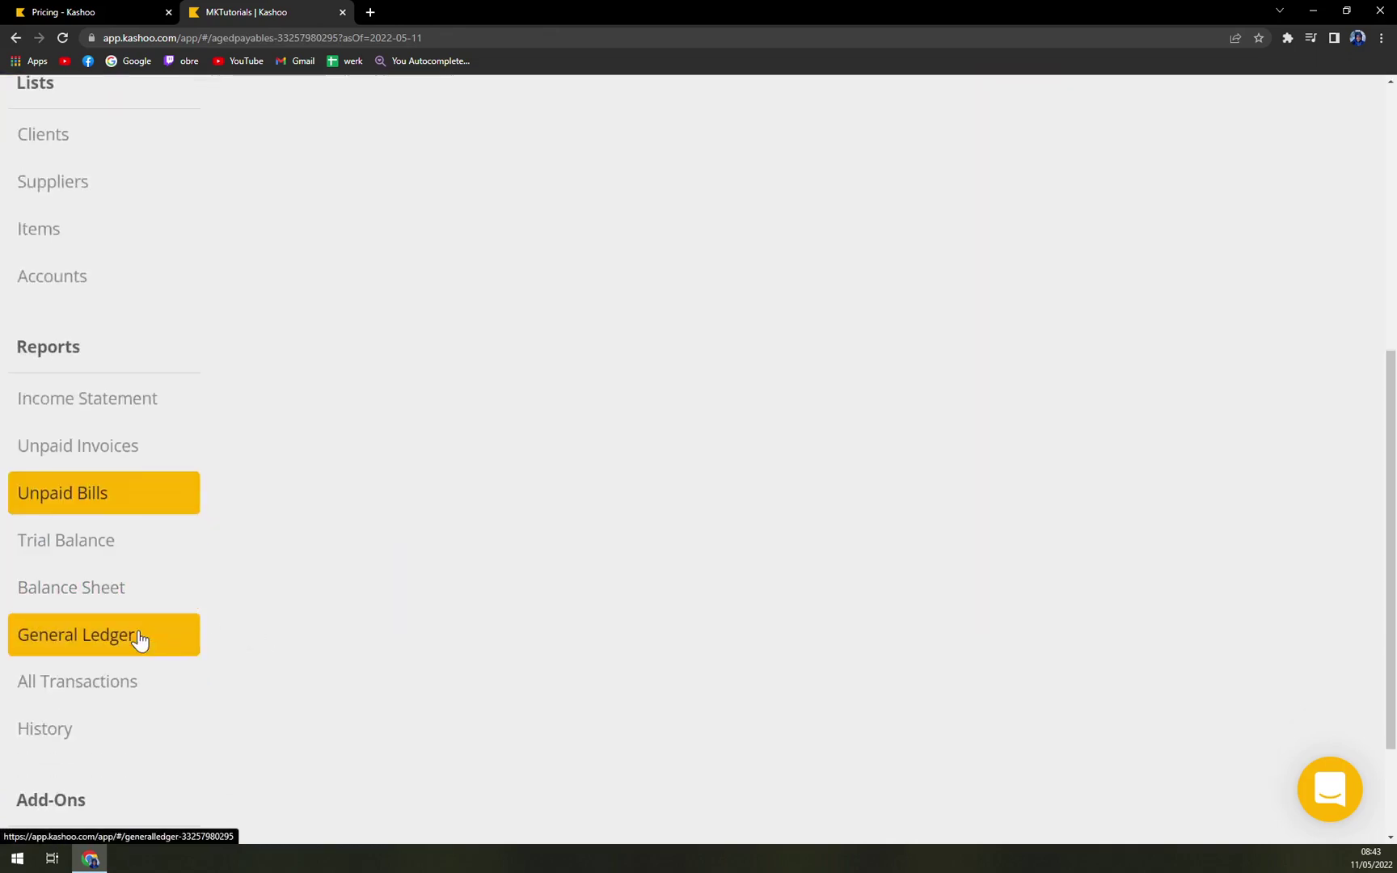
scroll(143, 729, "down", 2)
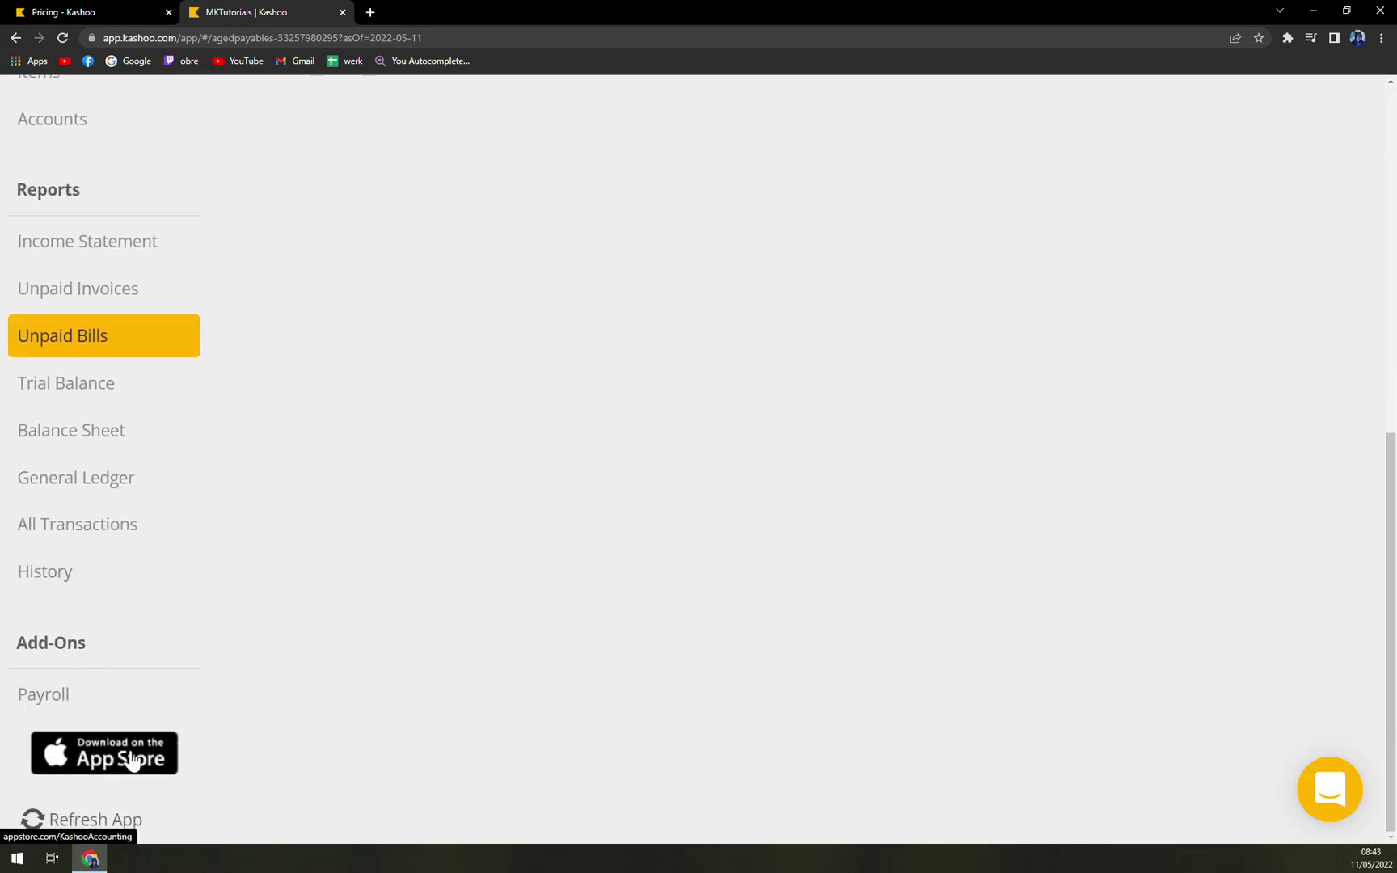
Bring up the Payroll expense editor, briefly visiting and closing the App Store download page.
left_click(52, 685)
scroll(250, 724, "down", 1)
scroll(273, 728, "down", 5)
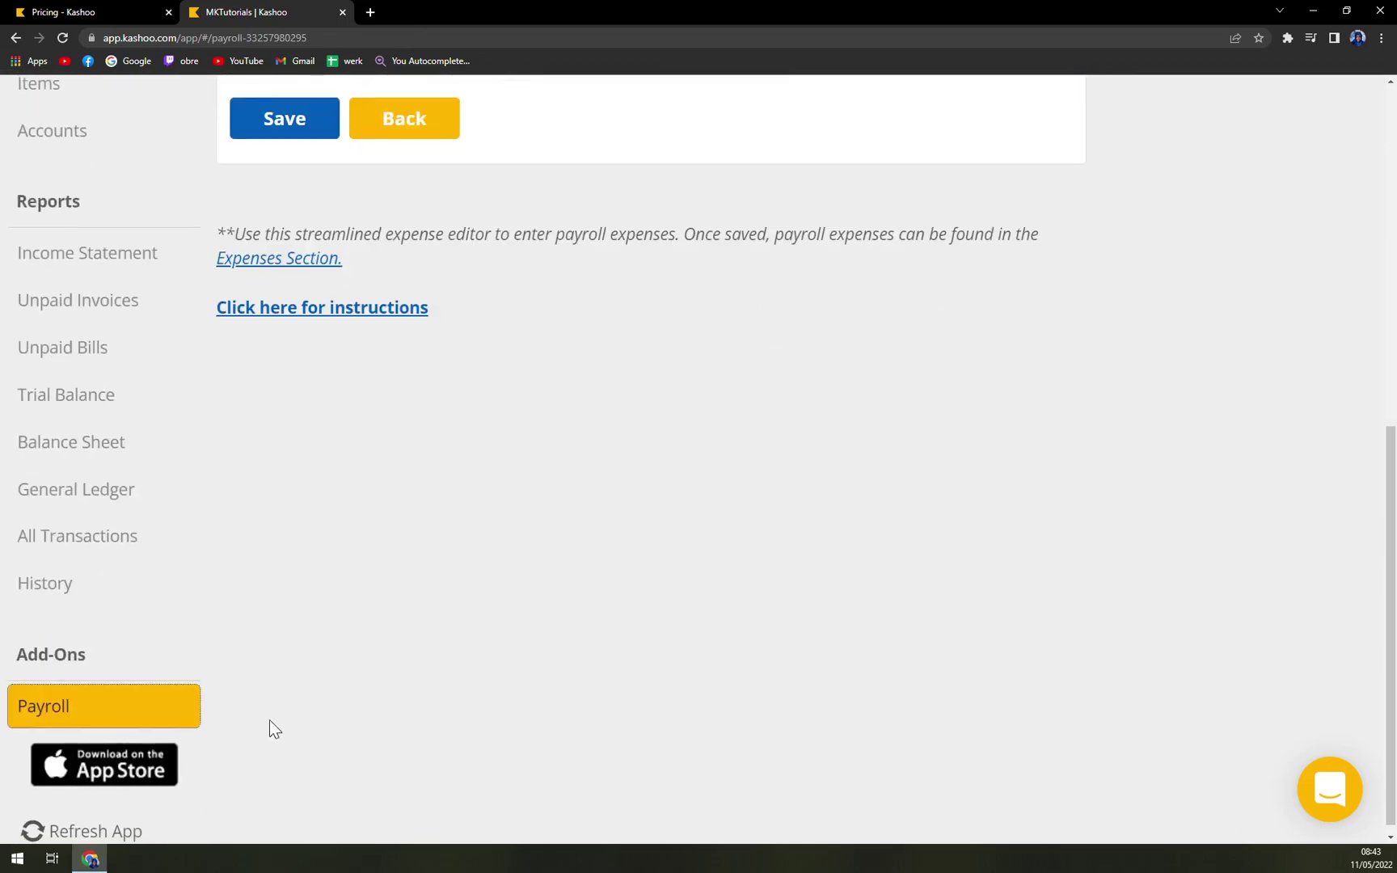
left_click(133, 758)
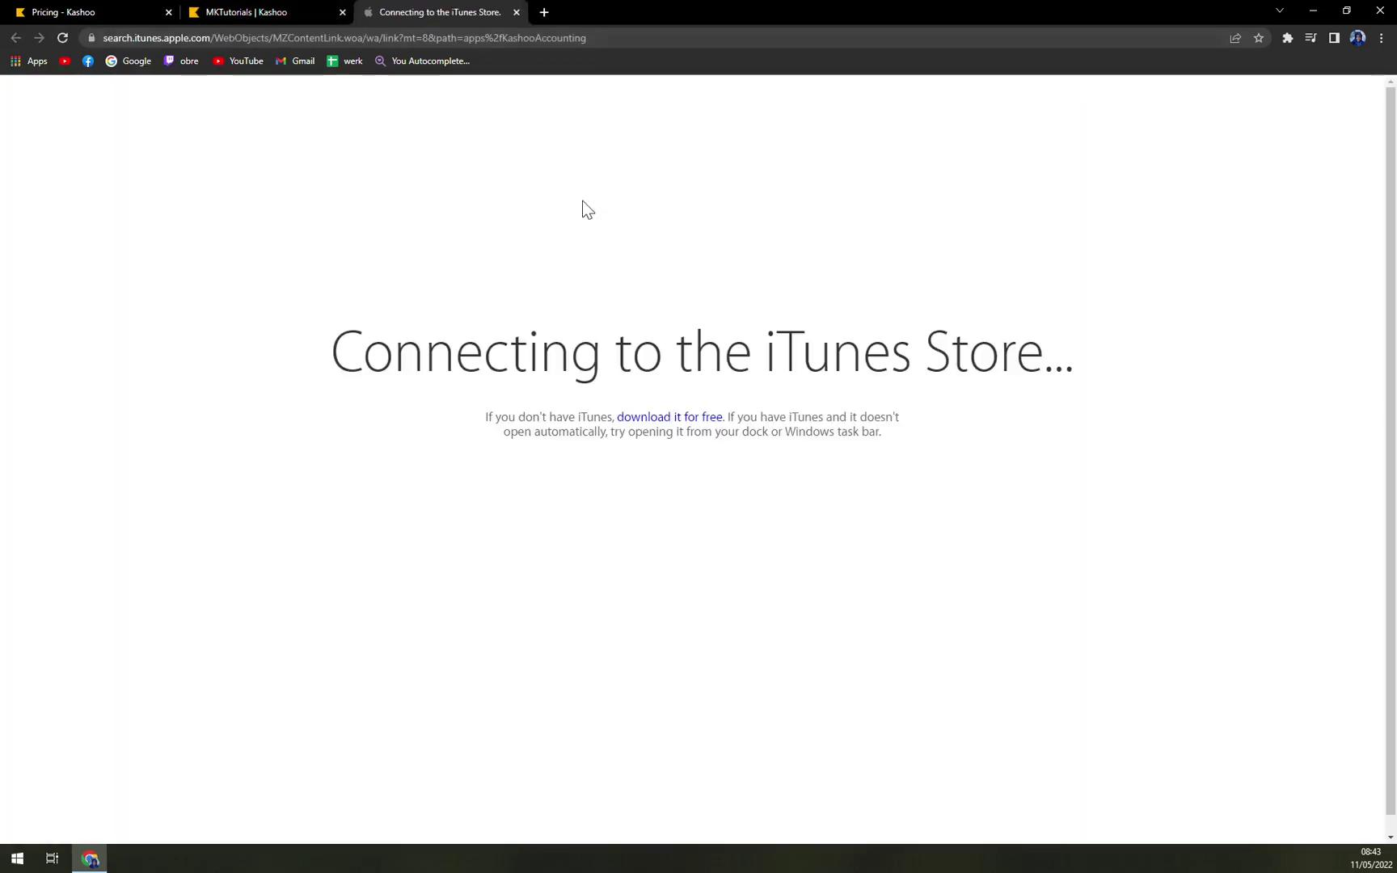
left_click(517, 12)
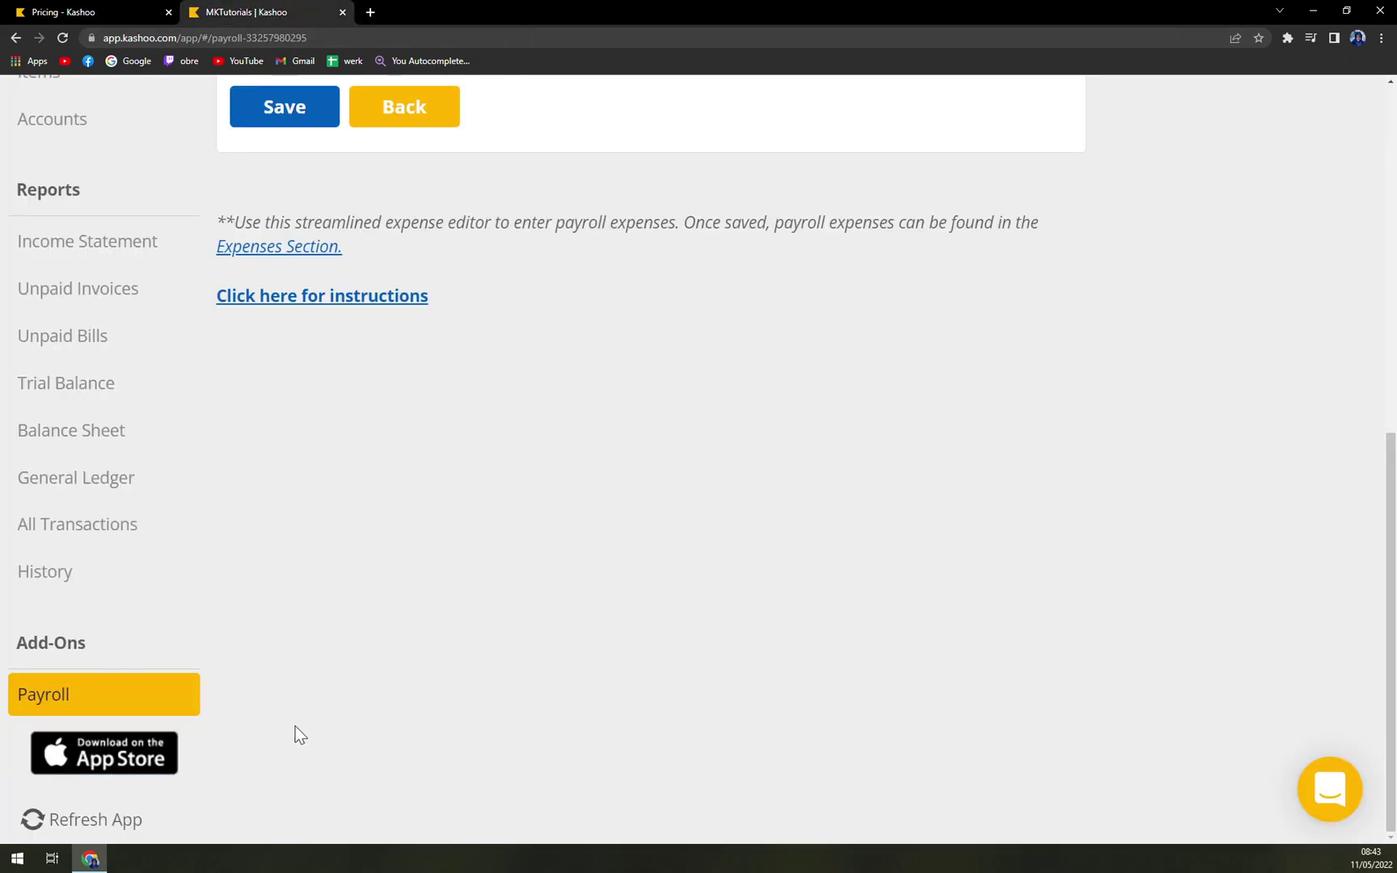
scroll(124, 577, "up", 6)
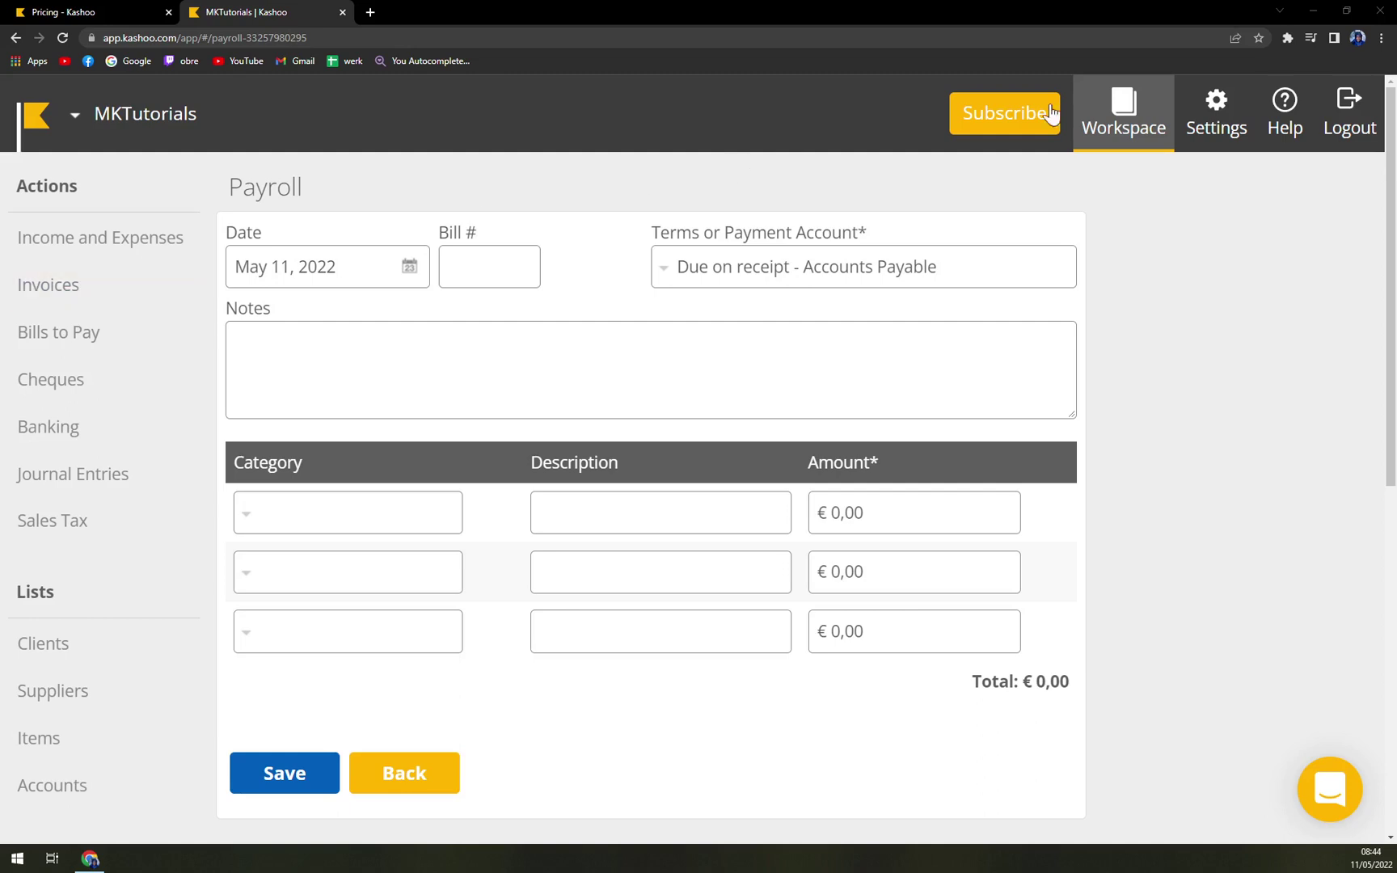
Review Business Details and Connect Banks settings, then return to the Income and Expenses form.
left_click(1189, 135)
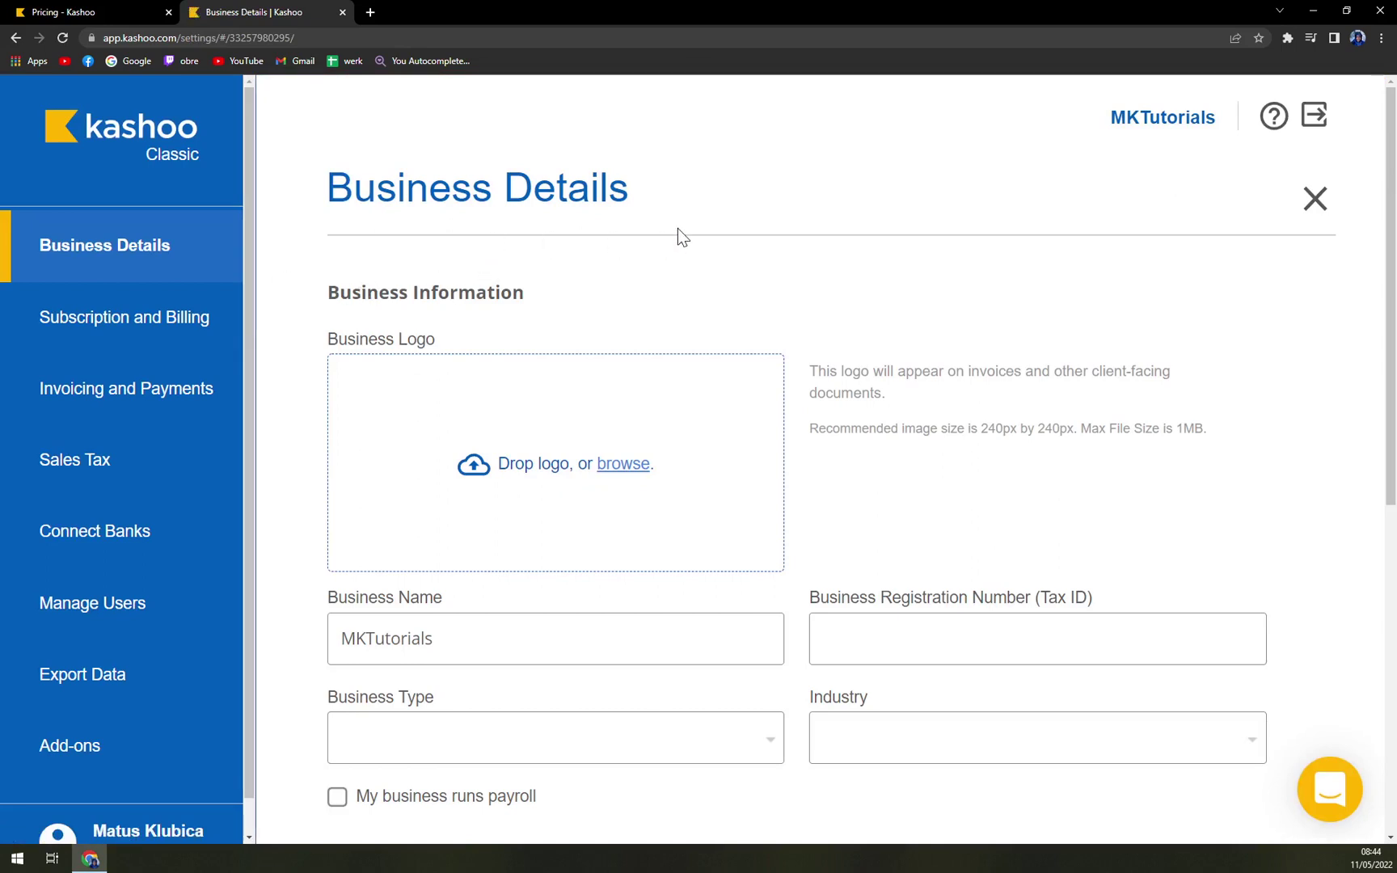
scroll(192, 278, "down", 1)
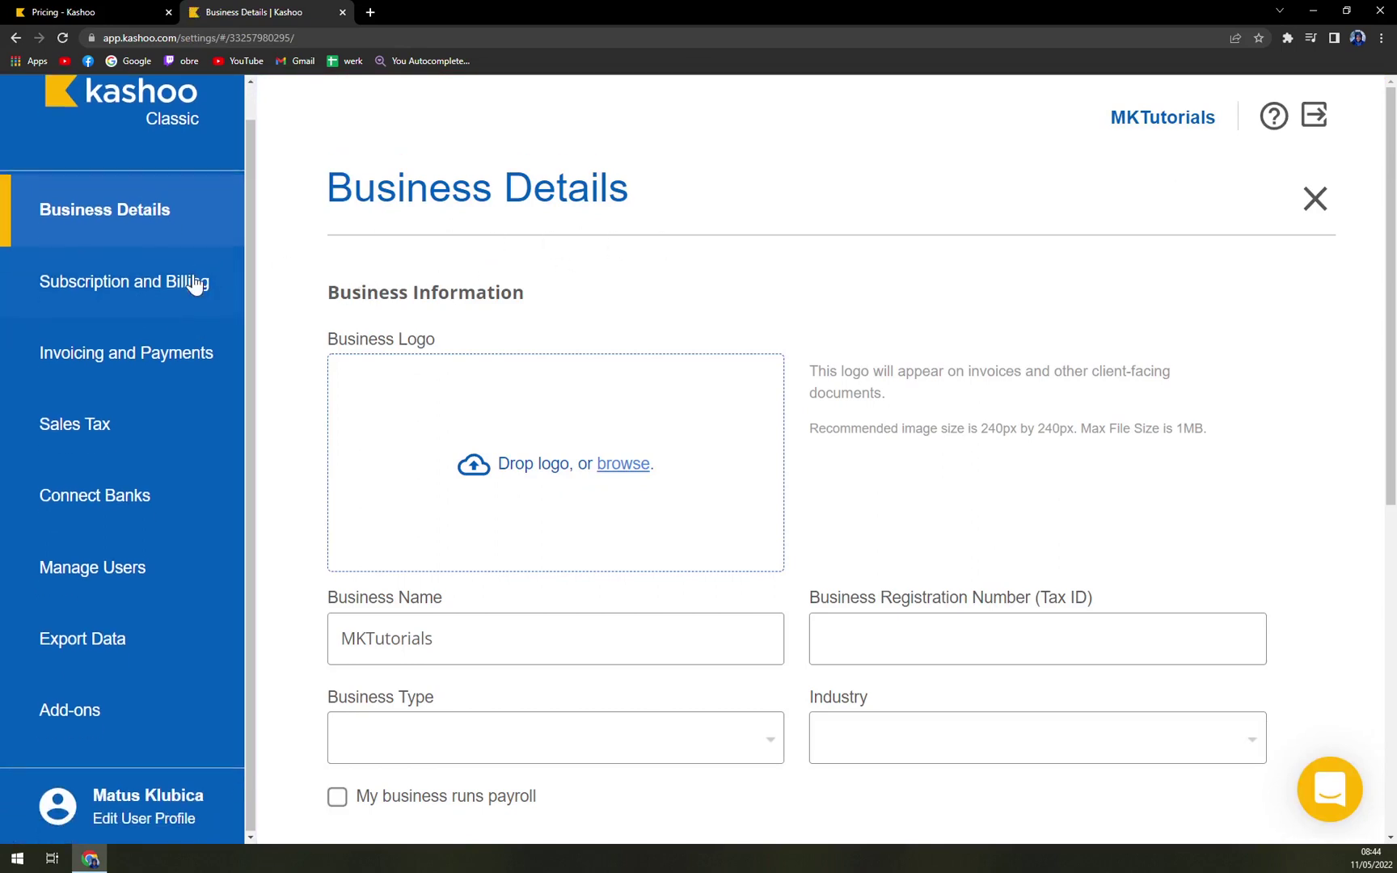
scroll(181, 287, "down", 3)
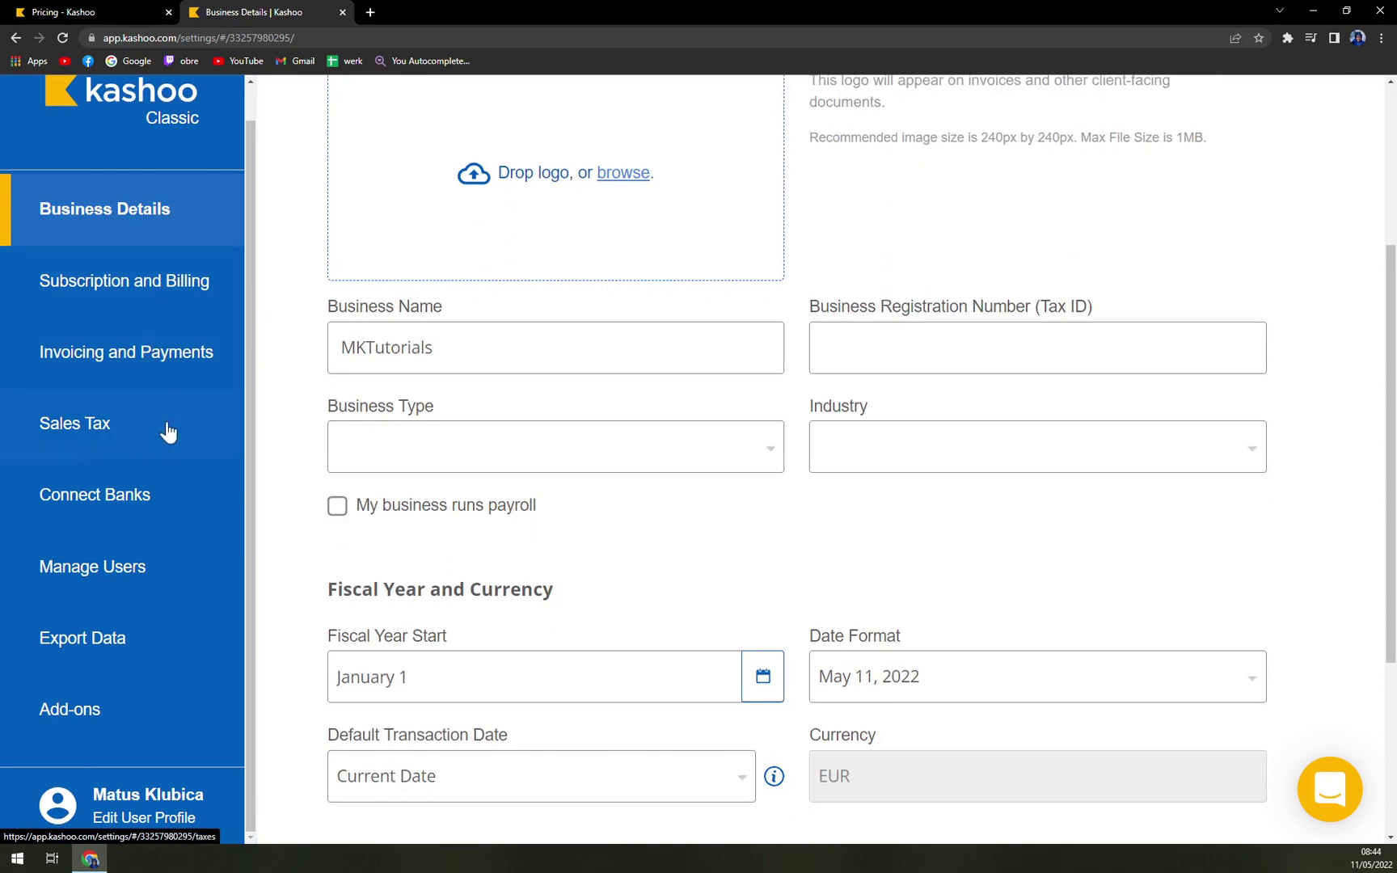
left_click(125, 492)
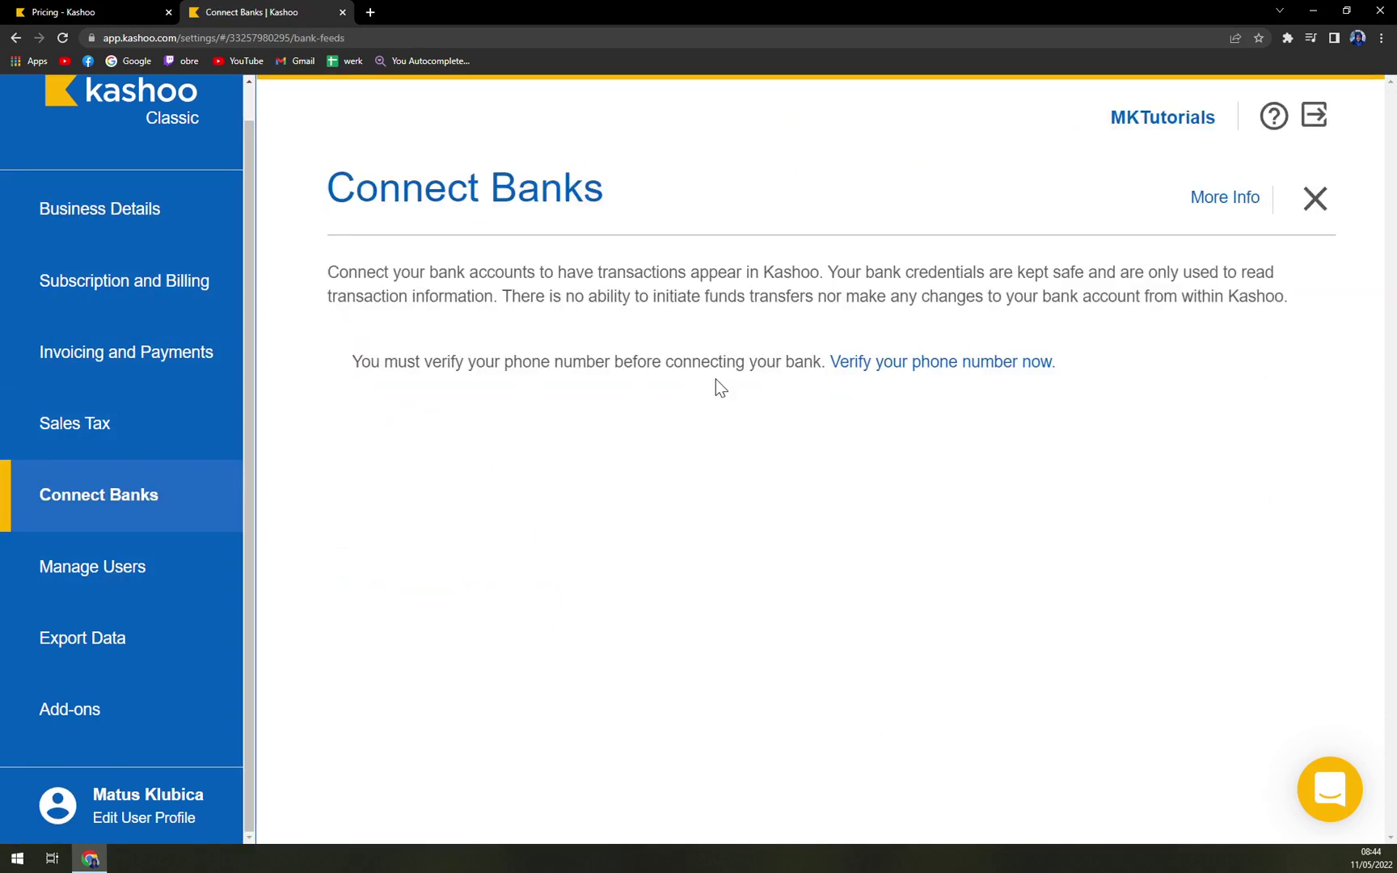
left_click(1315, 197)
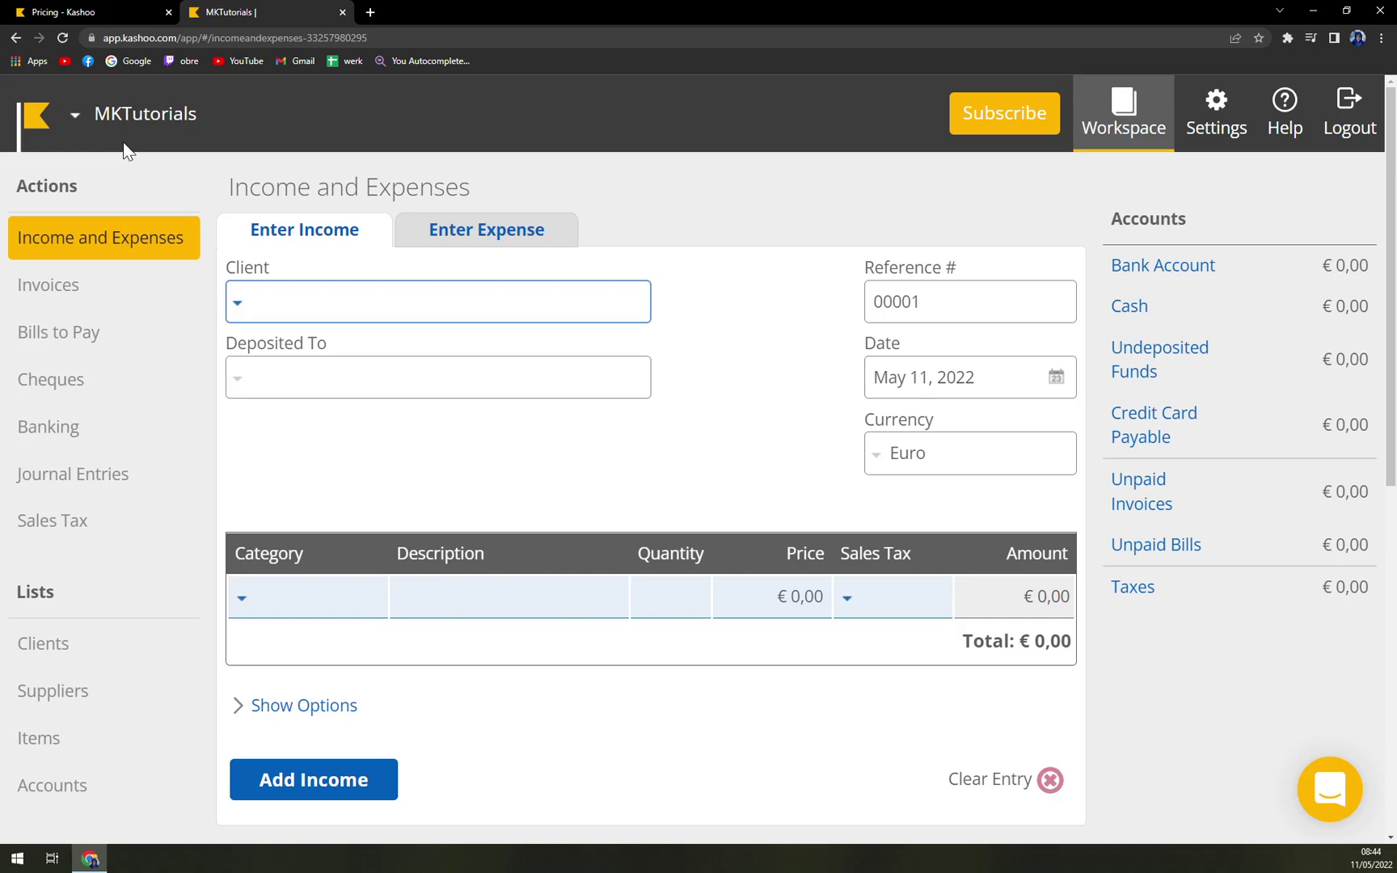
left_click(996, 129)
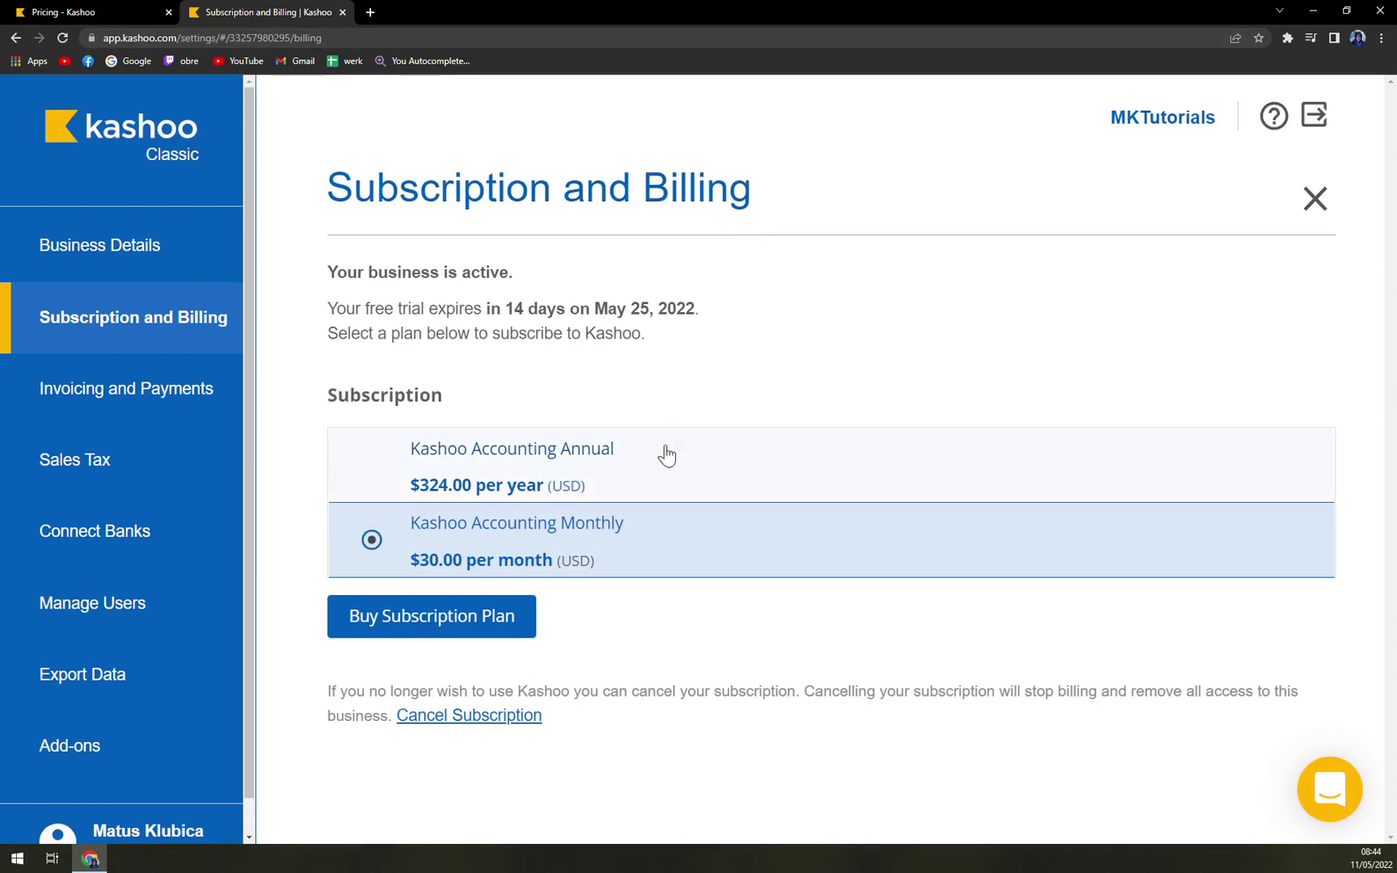
left_click(496, 469)
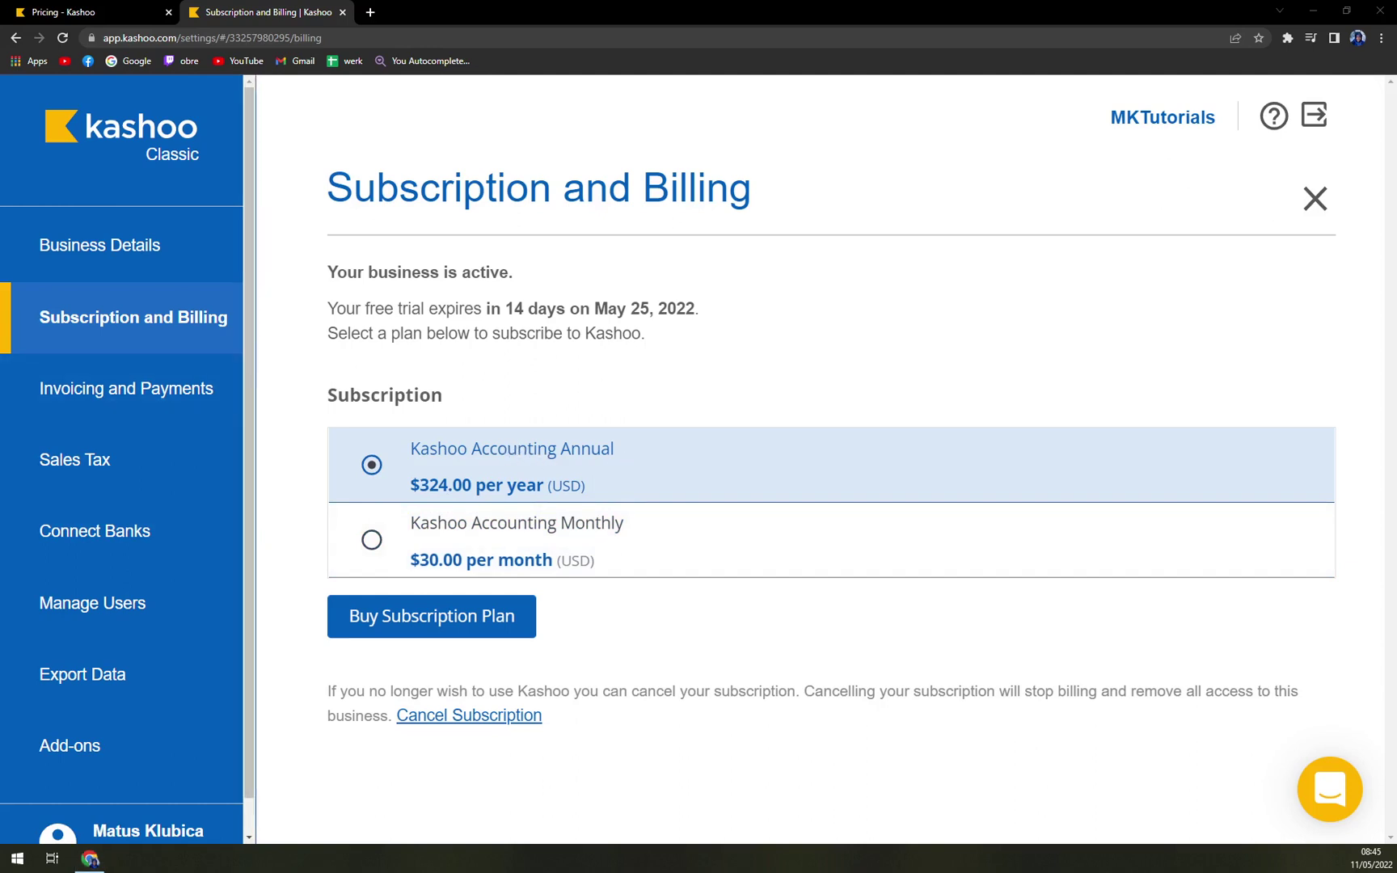
left_click(368, 550)
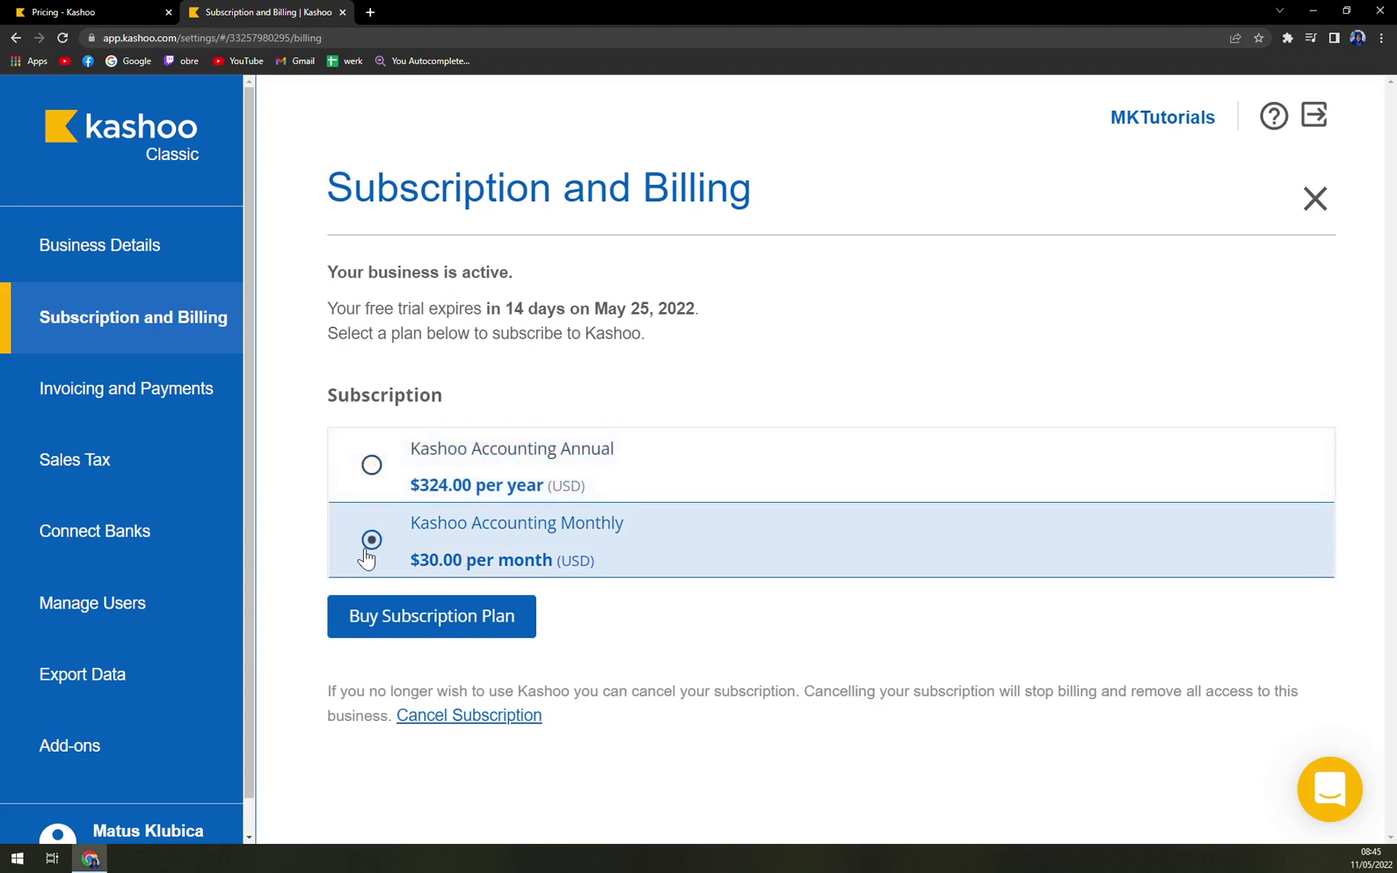
left_click(132, 391)
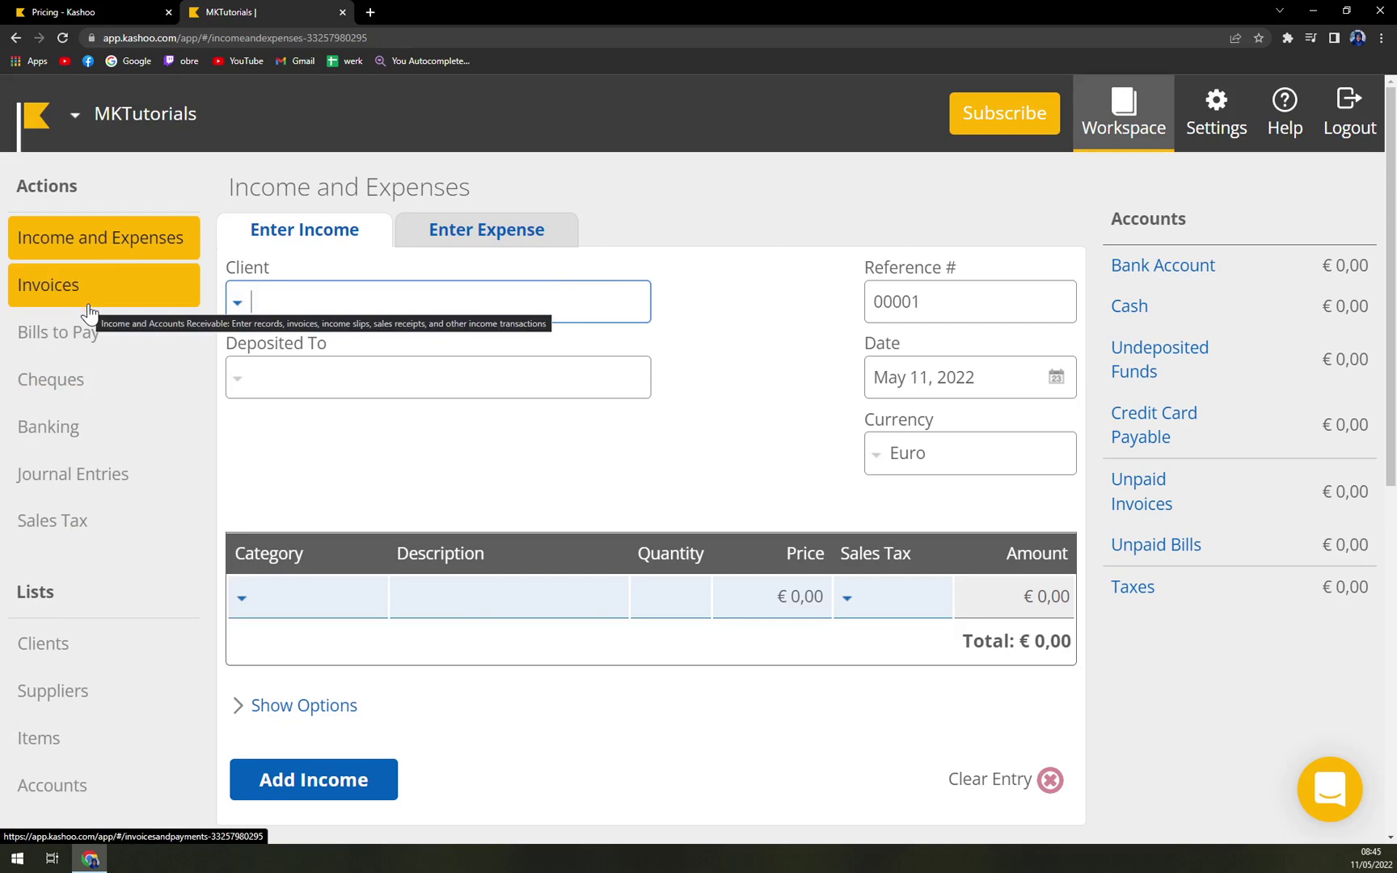
left_click(92, 12)
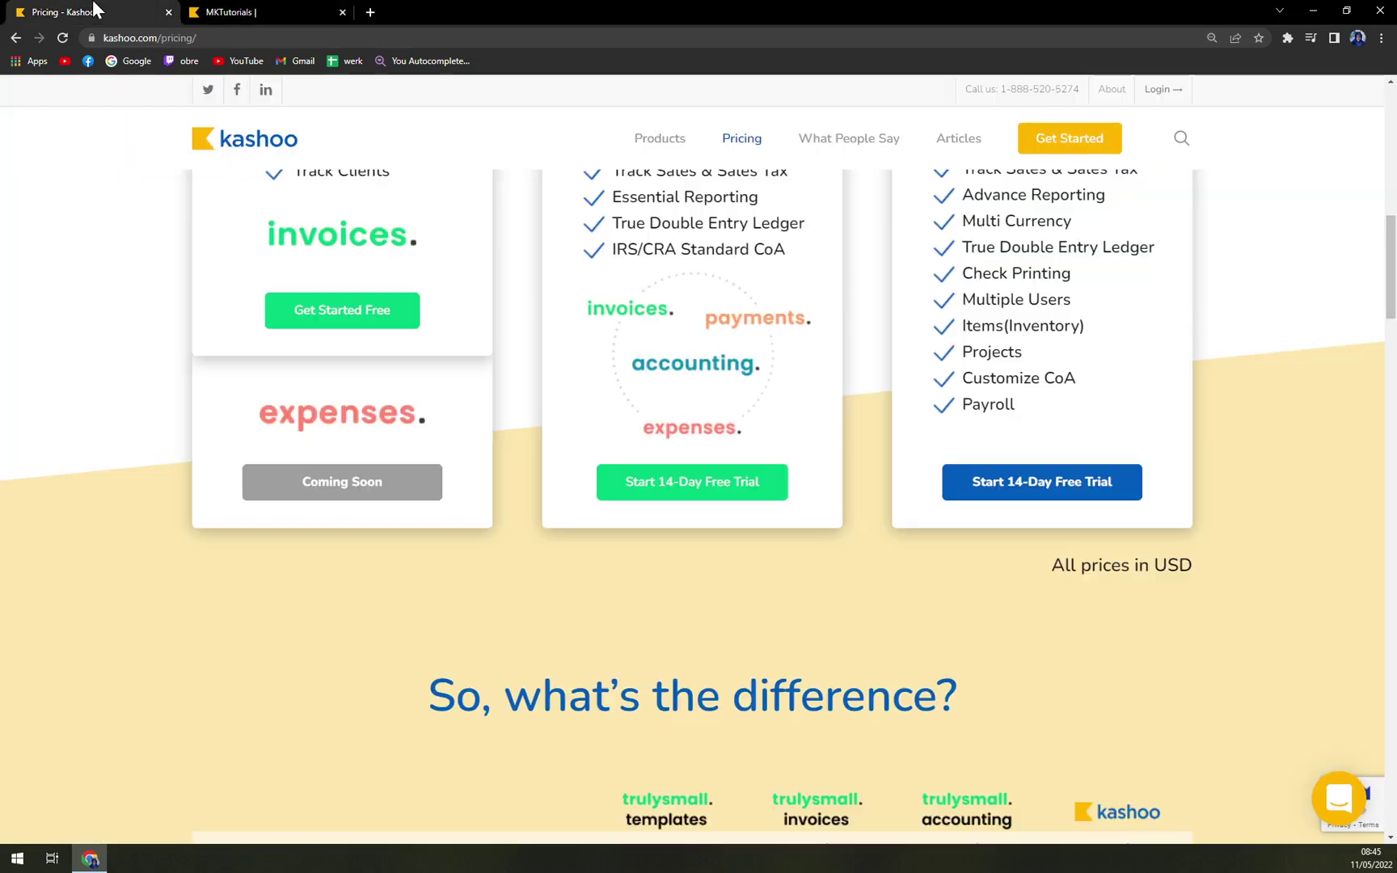
scroll(491, 599, "up", 3)
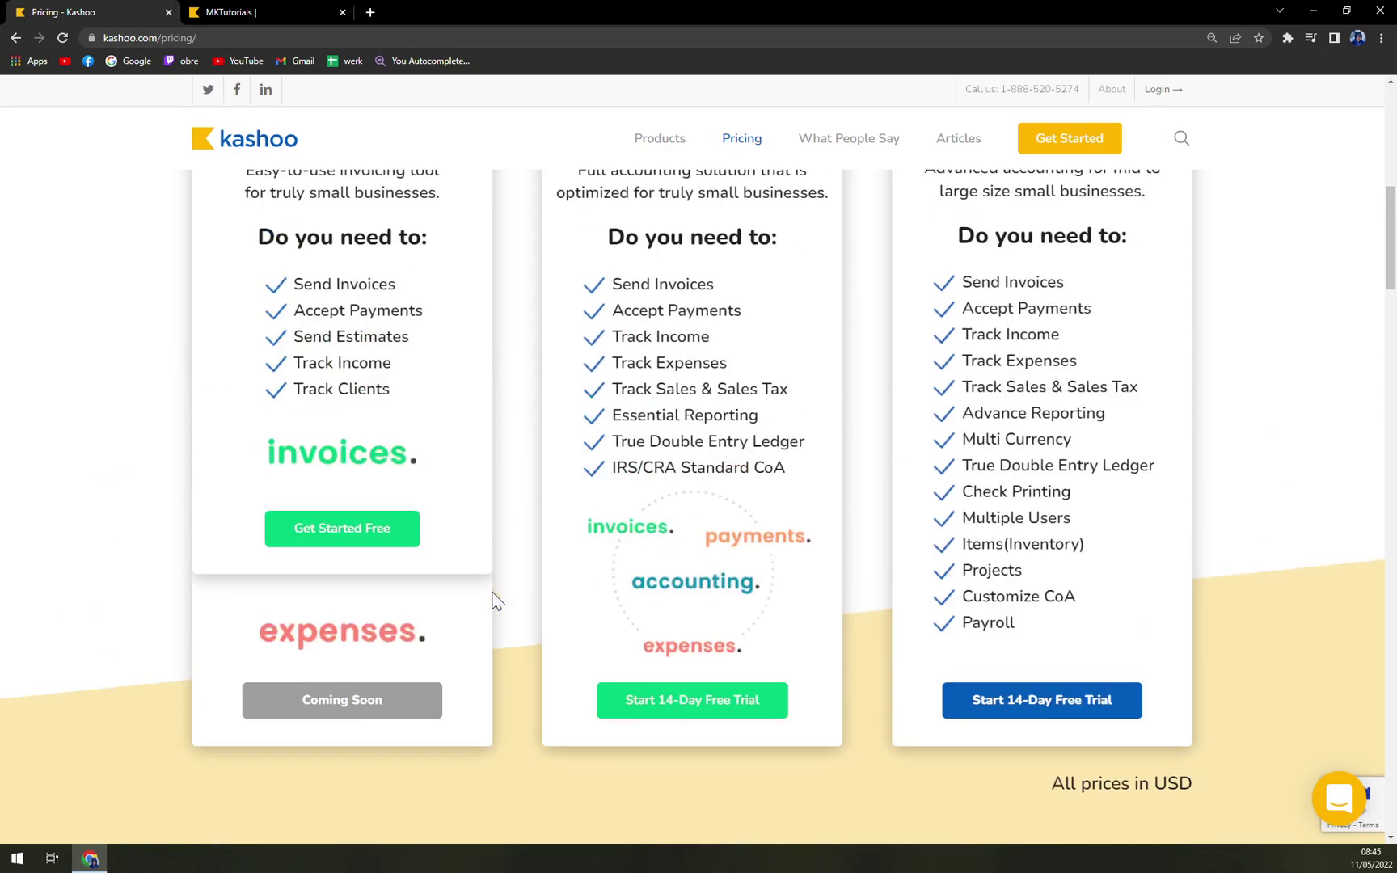
scroll(1040, 764, "down", 1)
scroll(1092, 728, "up", 2)
scroll(1090, 727, "up", 3)
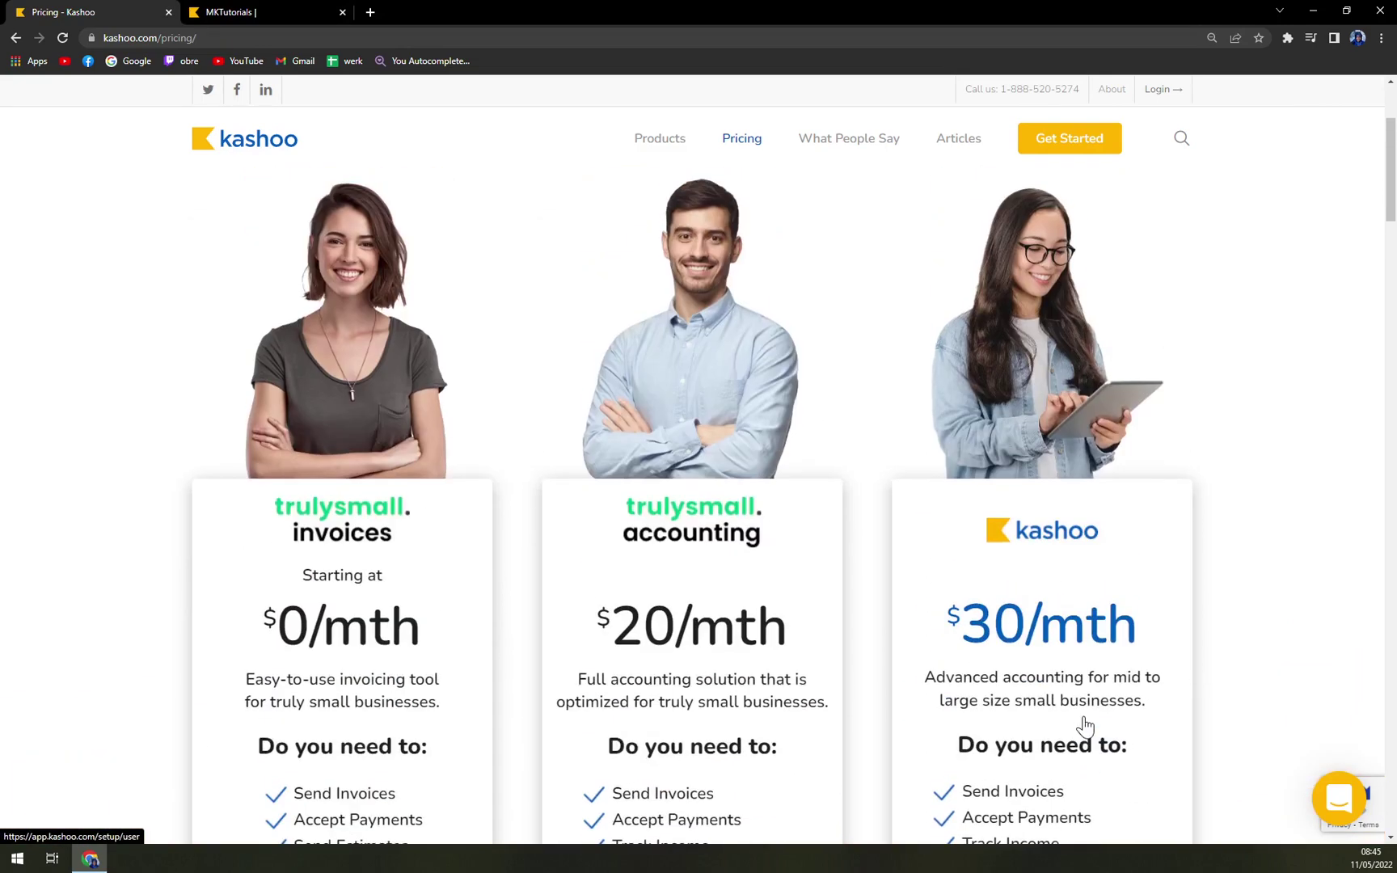
scroll(1088, 726, "up", 2)
scroll(1061, 717, "down", 8)
scroll(1051, 681, "down", 5)
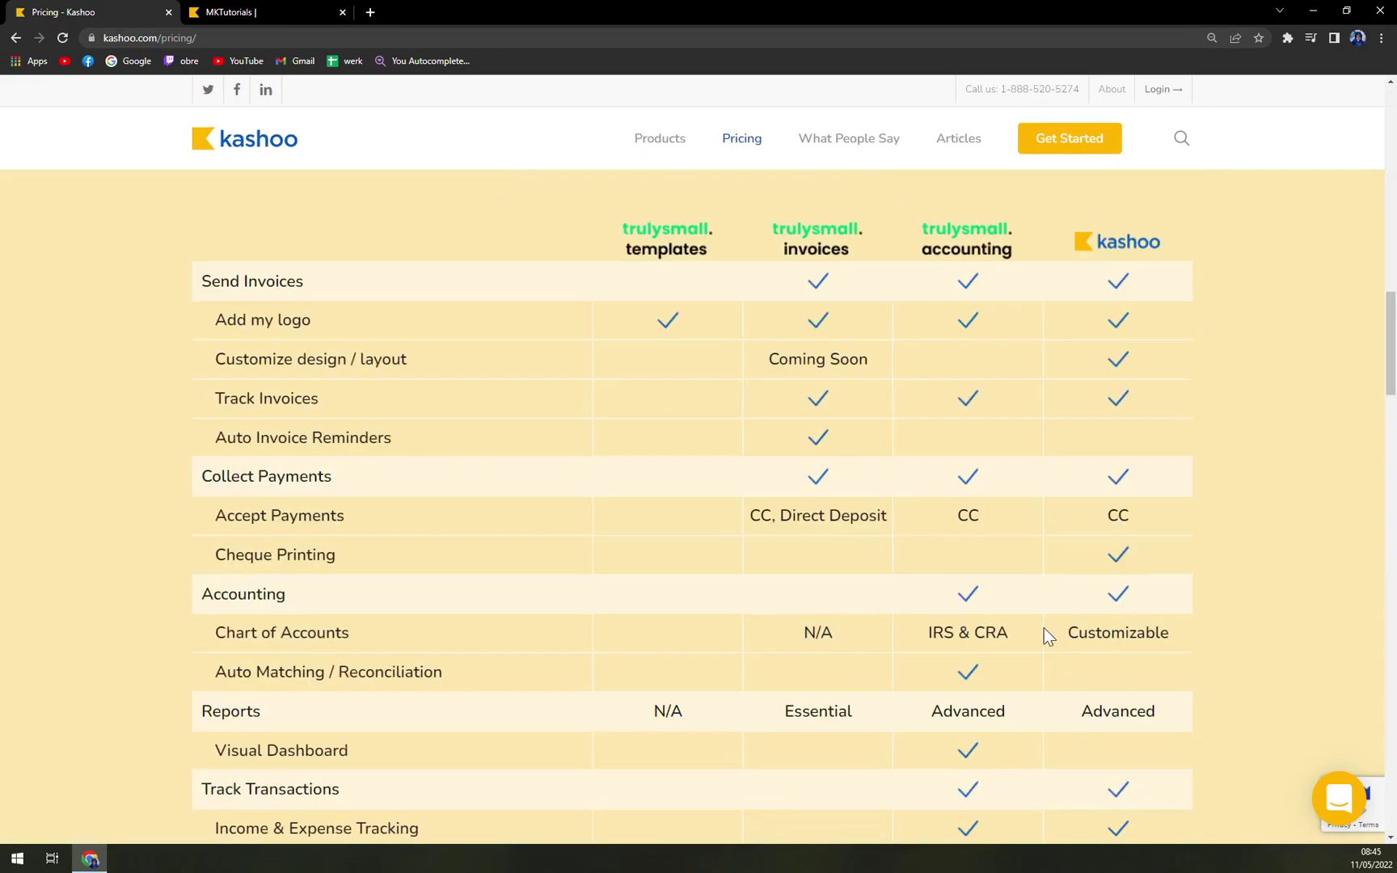
scroll(1043, 628, "down", 3)
scroll(1037, 629, "down", 5)
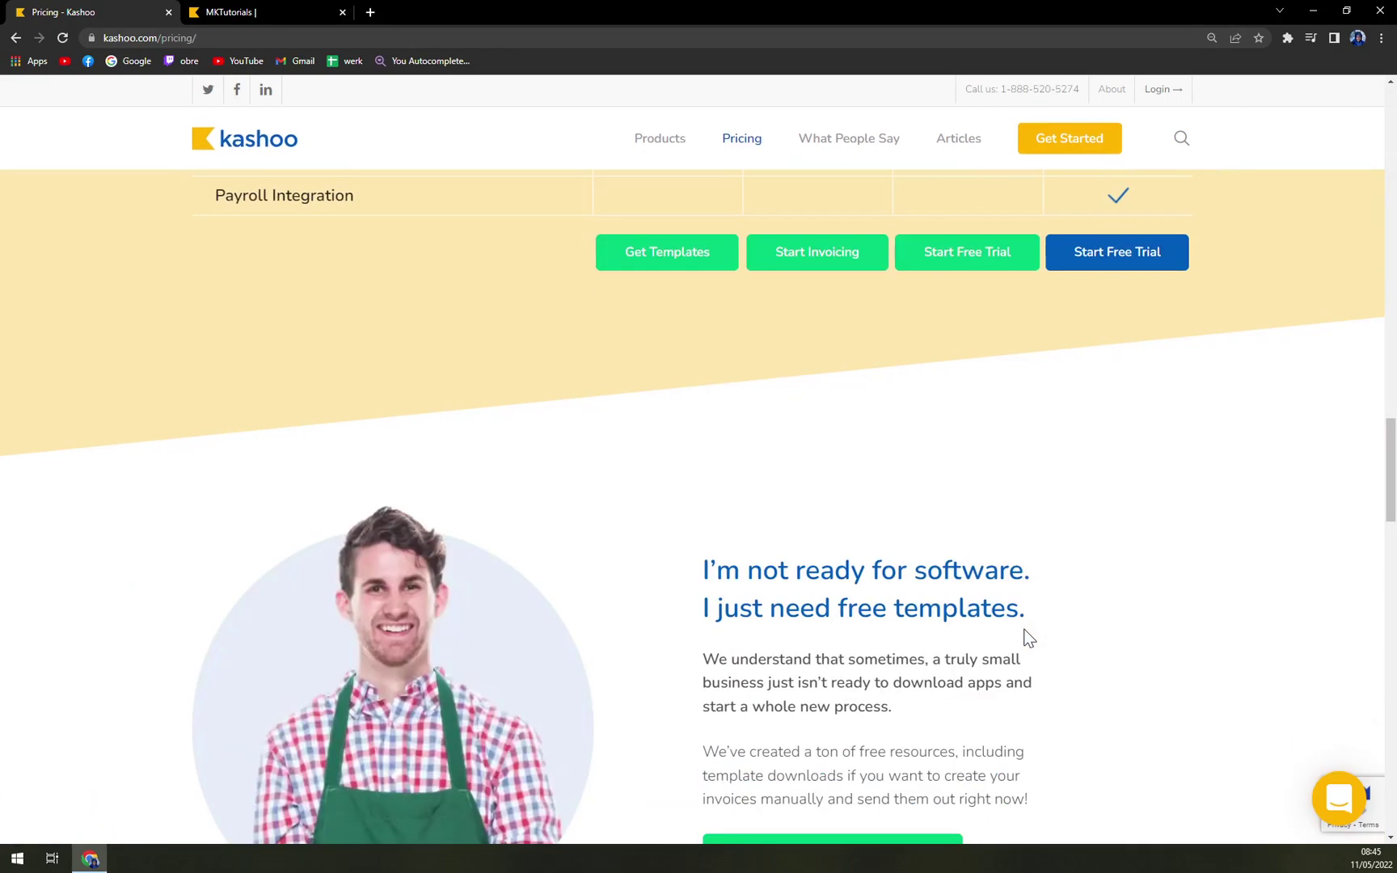
left_click(226, 10)
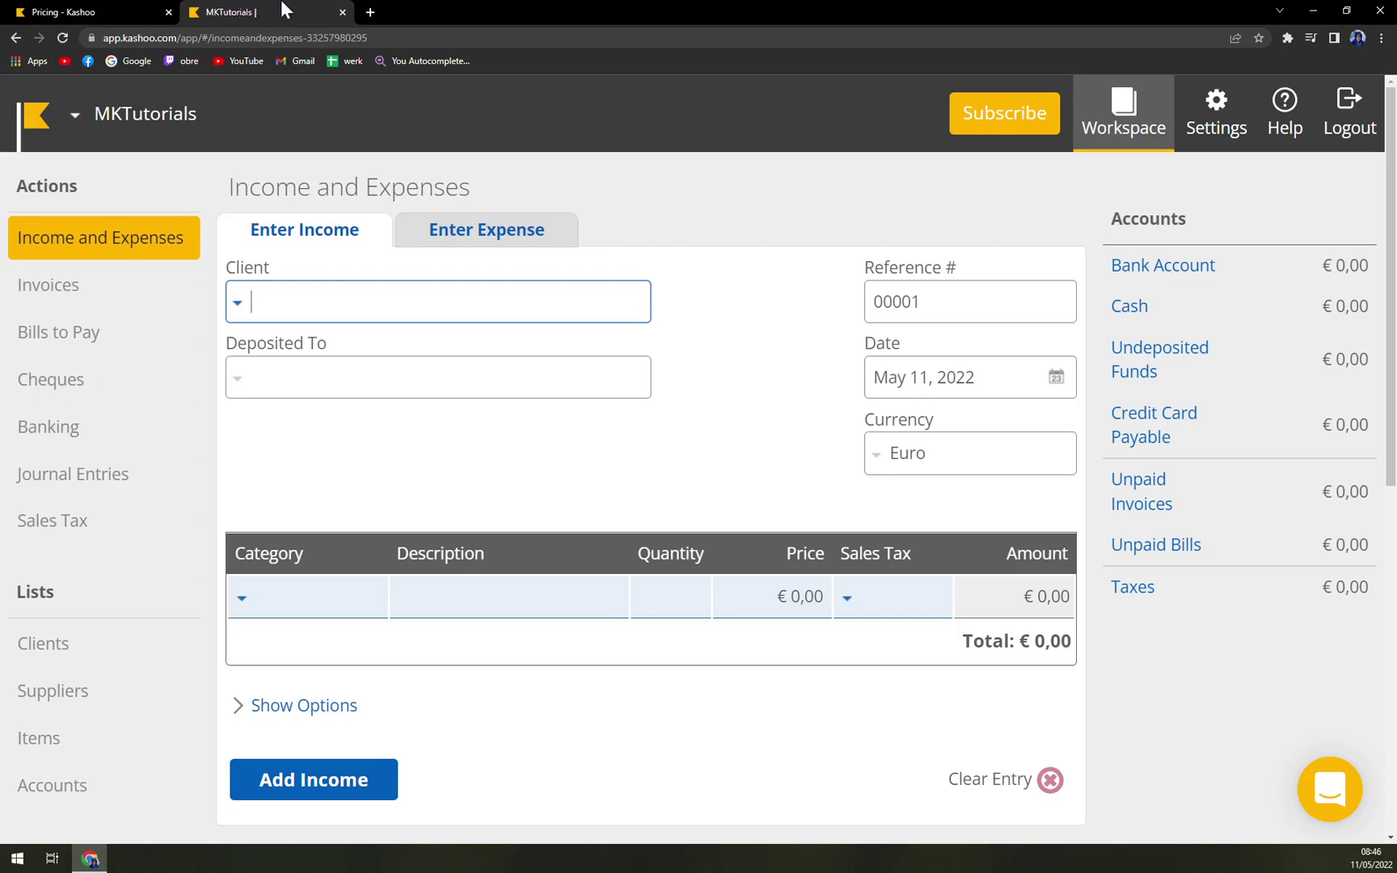
left_click(107, 287)
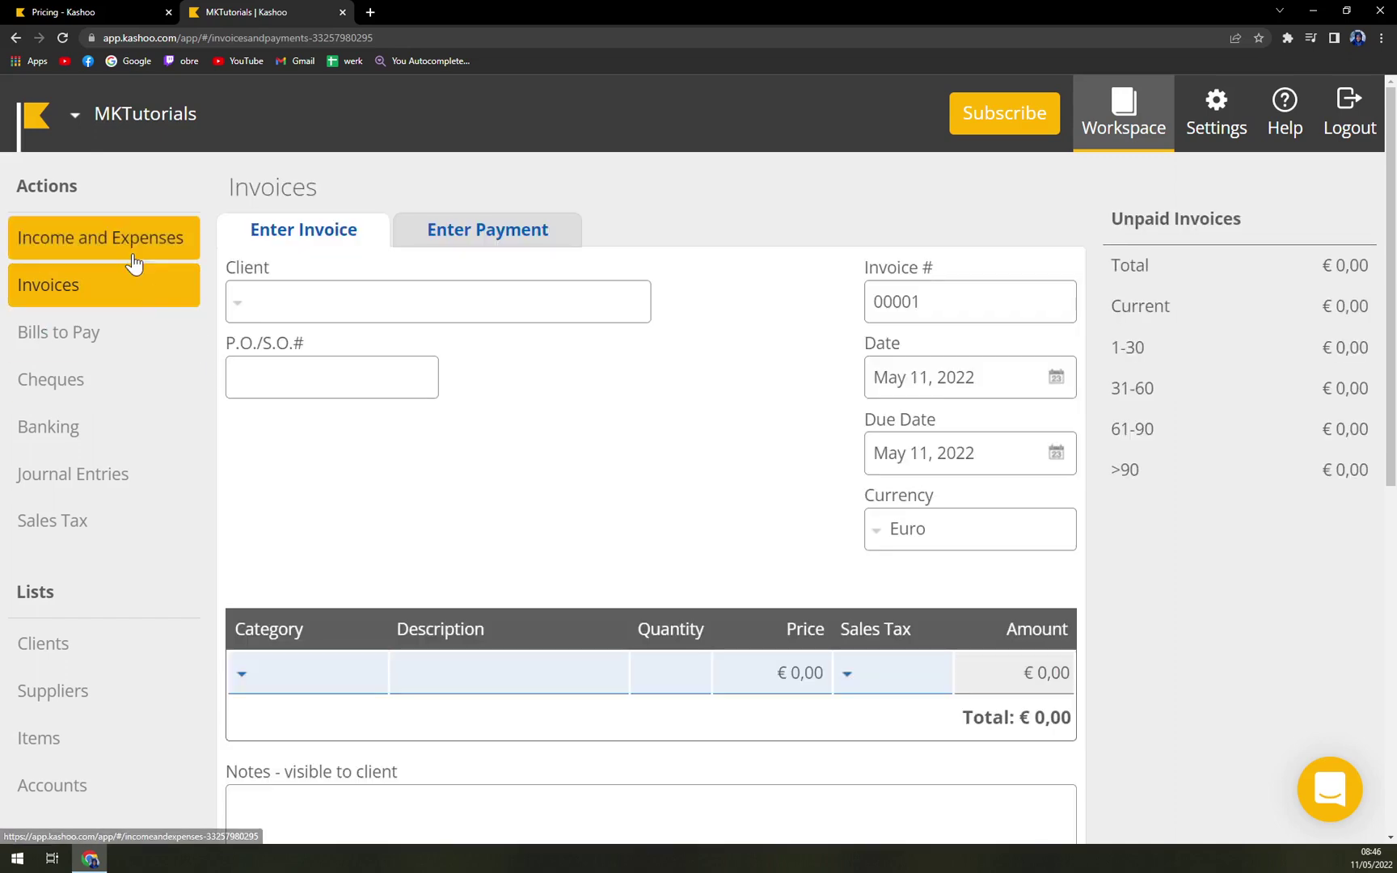
left_click(130, 259)
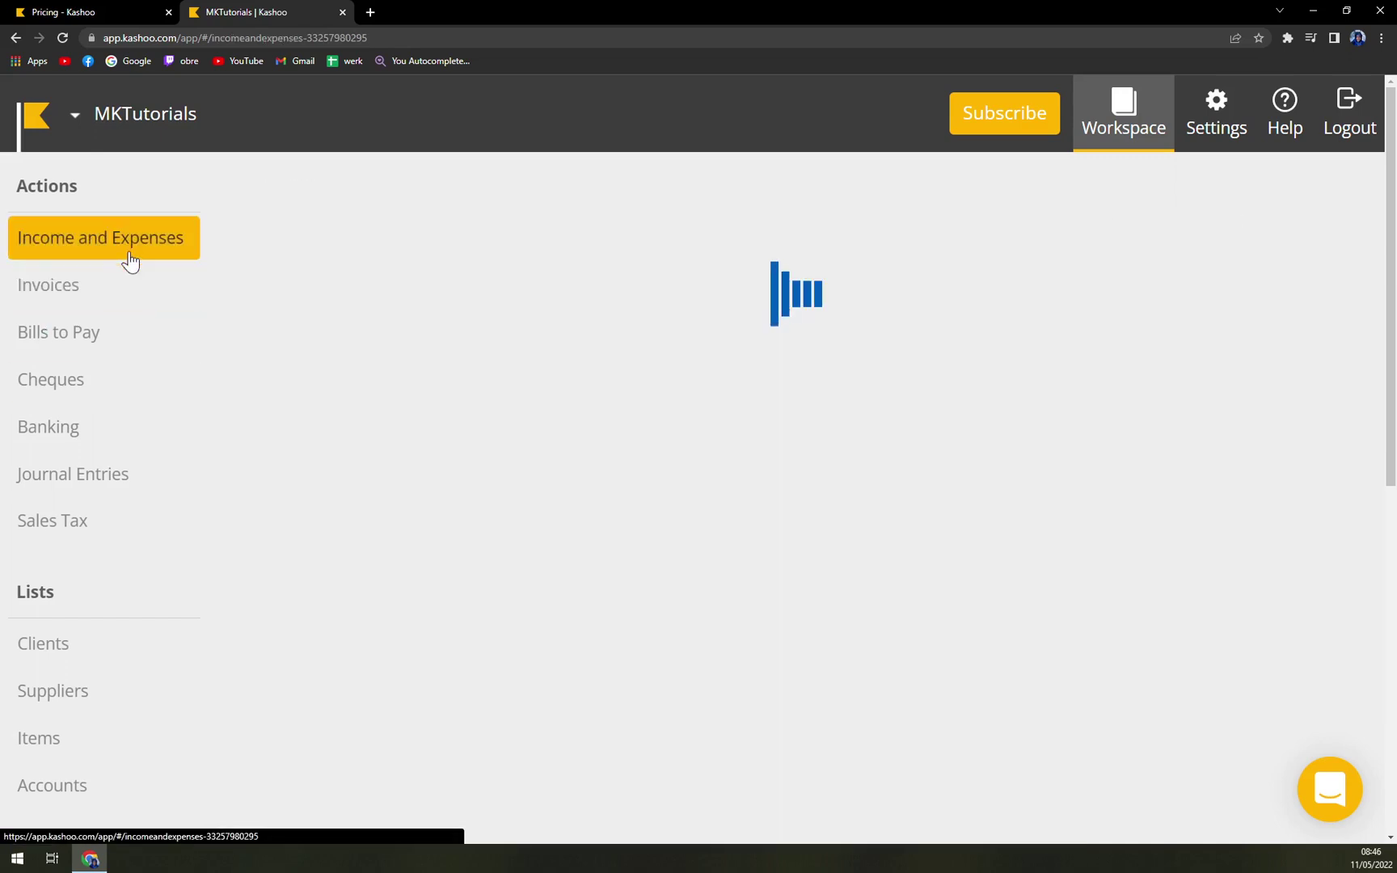